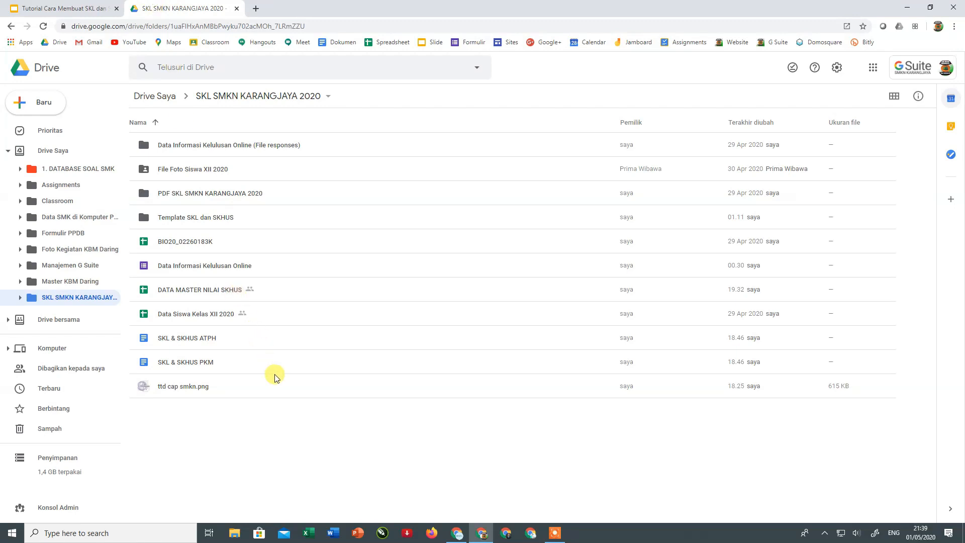
# Step: Open the Prioritas page and show the Persiapan Data SKL task list beside it
pyautogui.click(56, 131)
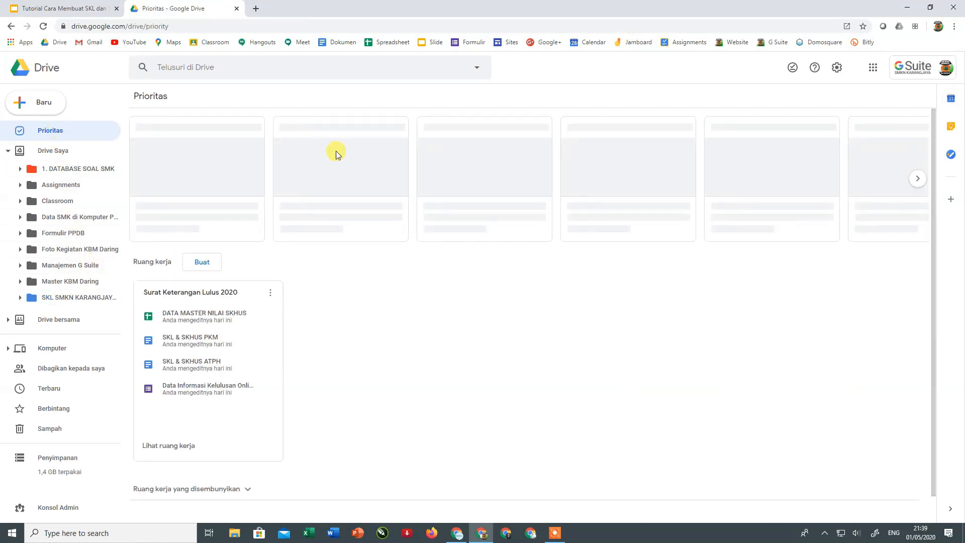
pyautogui.click(950, 157)
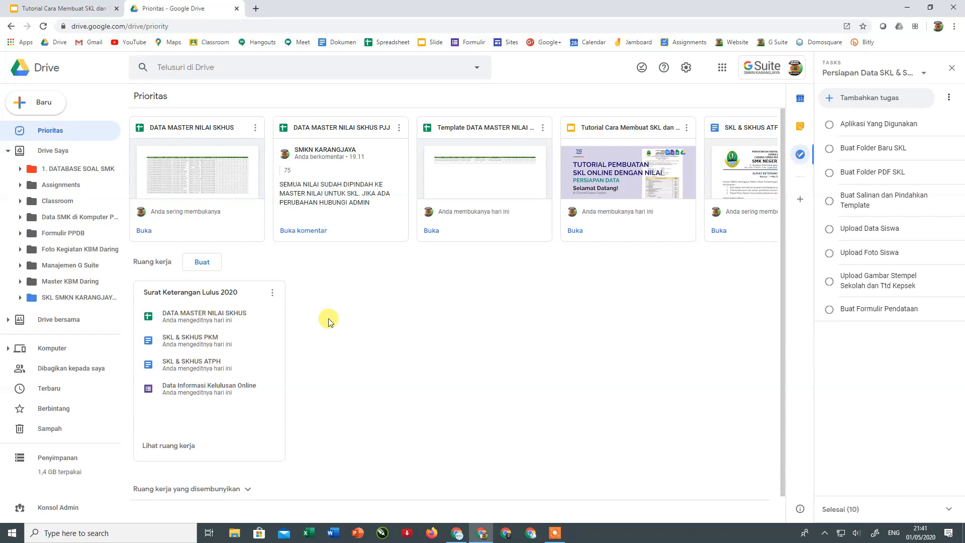
# Step: Go to Drive Saya to list its folders and files
pyautogui.click(21, 104)
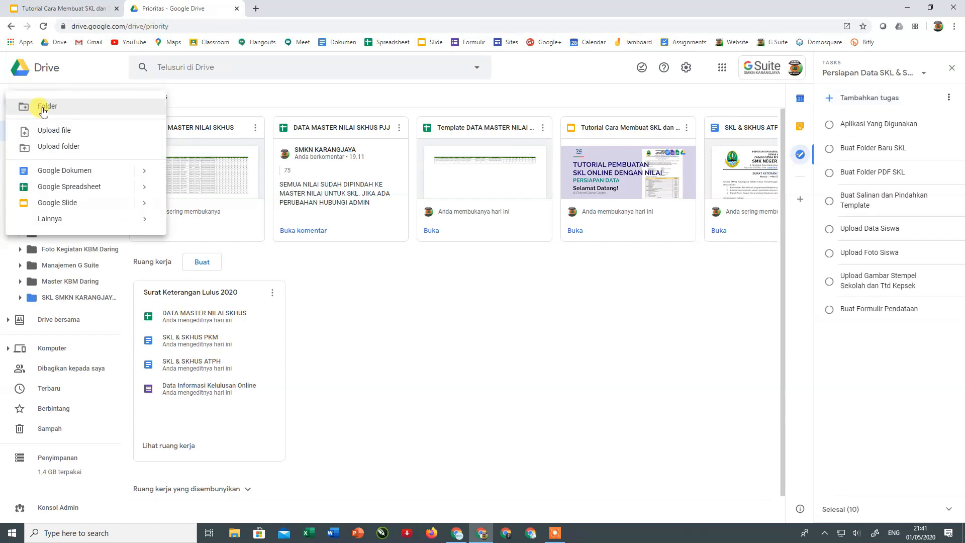
pyautogui.click(416, 302)
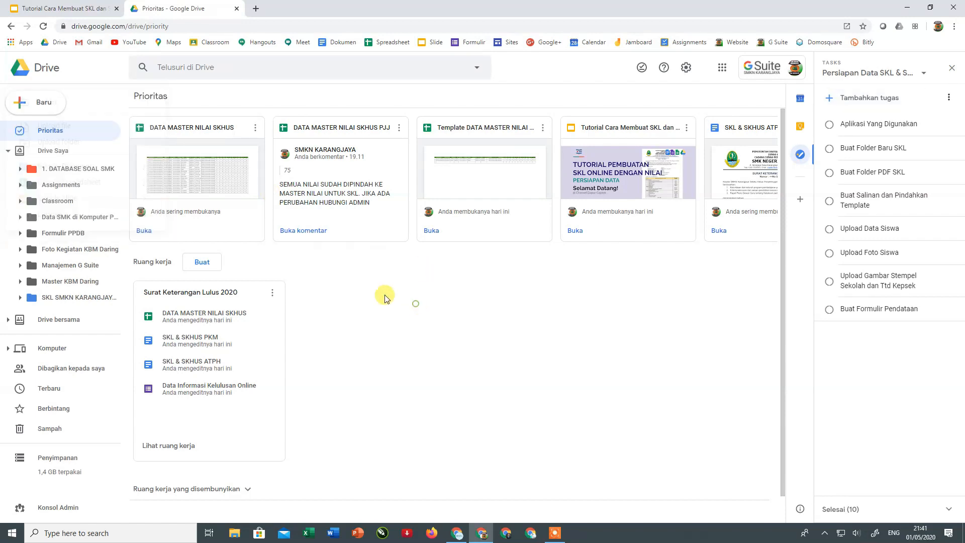
pyautogui.click(43, 147)
pyautogui.rightClick(334, 255)
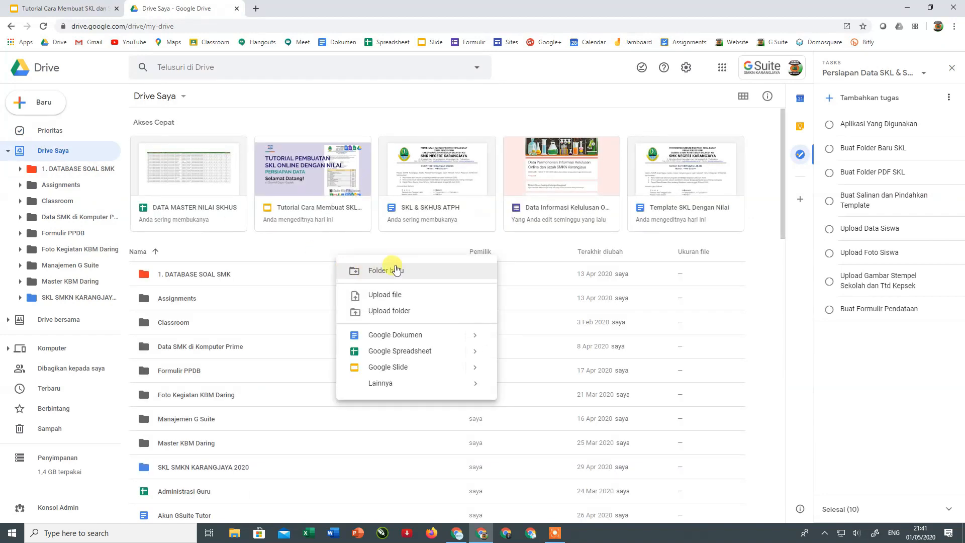
pyautogui.click(43, 102)
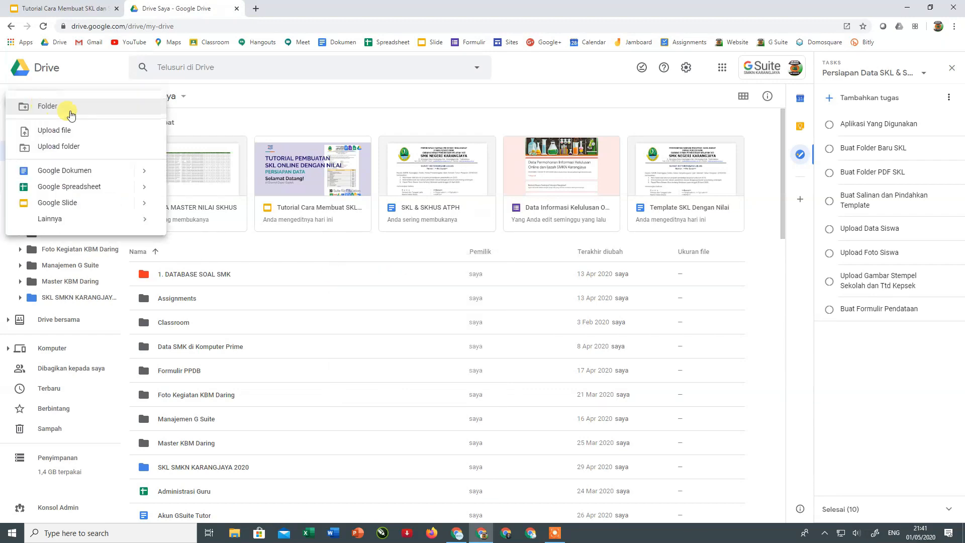
pyautogui.click(56, 109)
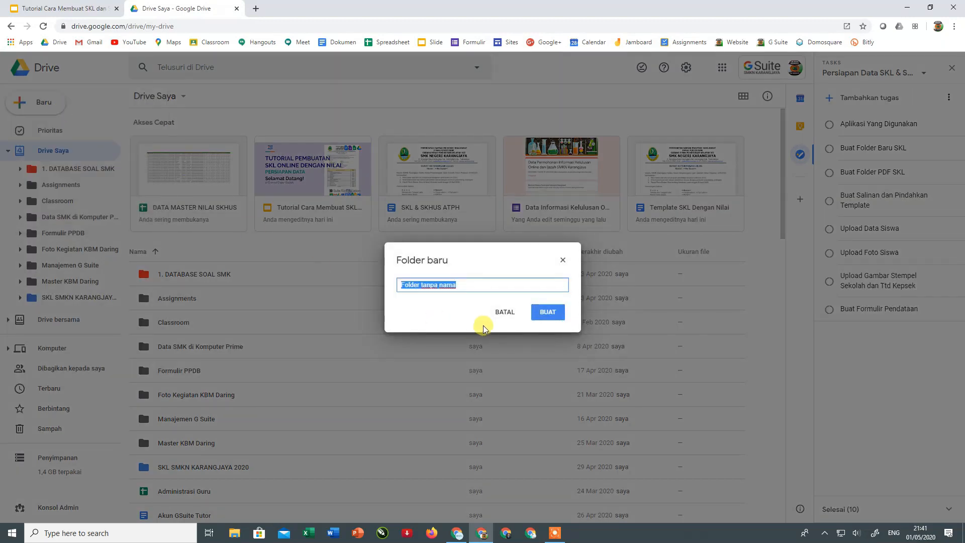
pyautogui.write('SKL 2020')
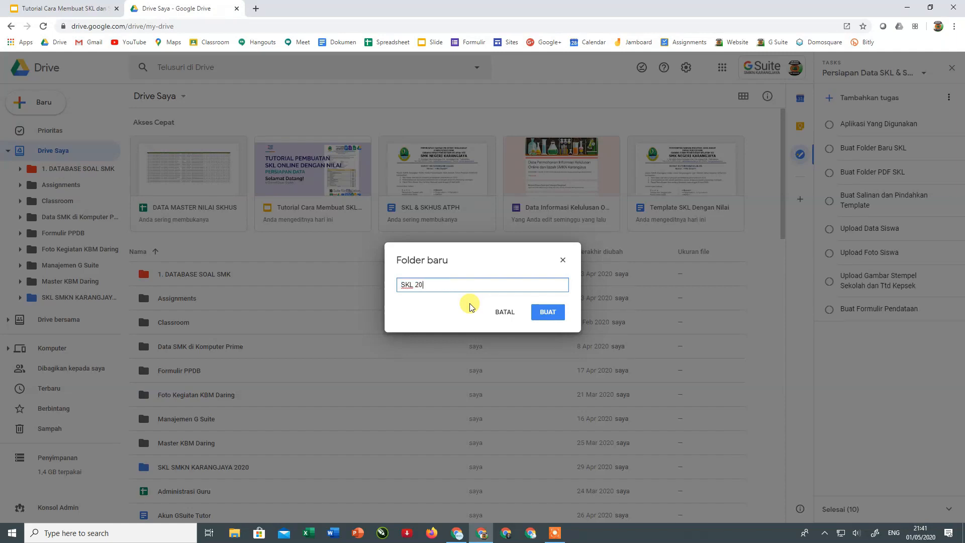
pyautogui.press('BackSpace')
pyautogui.press('BackSpace')
pyautogui.press('BackSpace')
pyautogui.press('BackSpace')
pyautogui.write('SMK 2020')
pyautogui.press('BackSpace')
pyautogui.press('BackSpace')
pyautogui.press('BackSpace')
pyautogui.press('BackSpace')
pyautogui.press('BackSpace')
pyautogui.press('BackSpace')
pyautogui.press('BackSpace')
pyautogui.press('BackSpace')
pyautogui.press('BackSpace')
pyautogui.press('BackSpace')
pyautogui.press('BackSpace')
pyautogui.press('BackSpace')
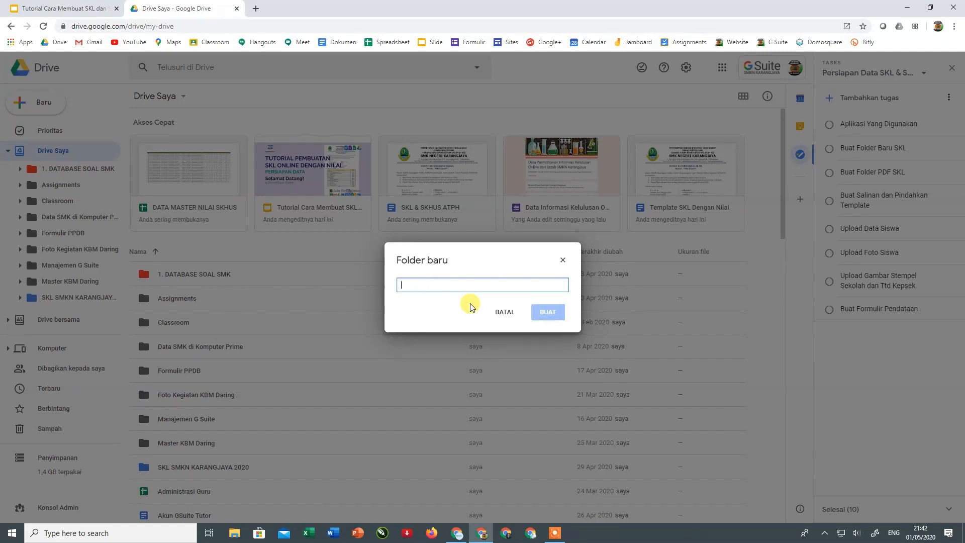
pyautogui.click(564, 259)
# Step: Open the SKL SMKN KARANGJAYA 2020 folder and mark the tasks Aplikasi Yang Digunakan and Buat Folder Baru SKL as completed
pyautogui.scroll(-1, 230, 422)
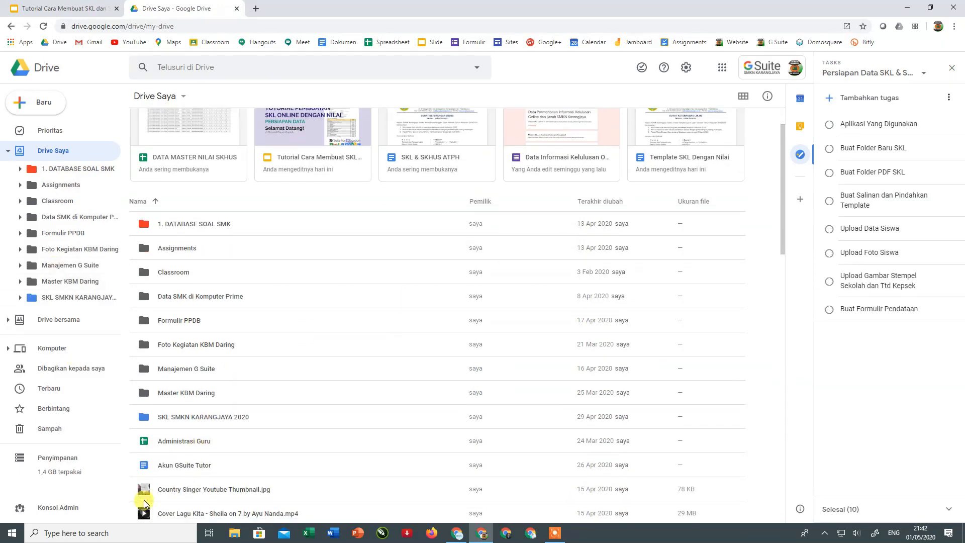
pyautogui.doubleClick(173, 417)
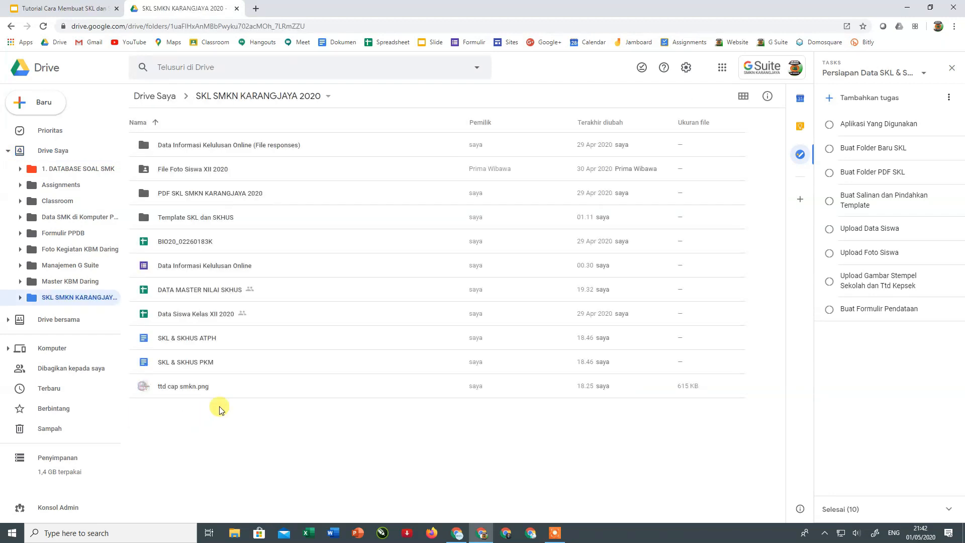
pyautogui.click(829, 125)
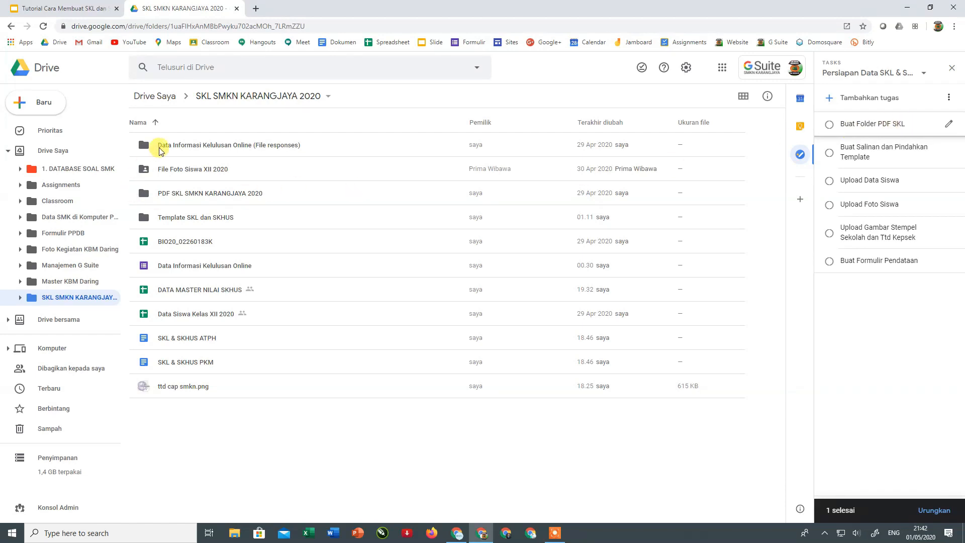
pyautogui.click(173, 193)
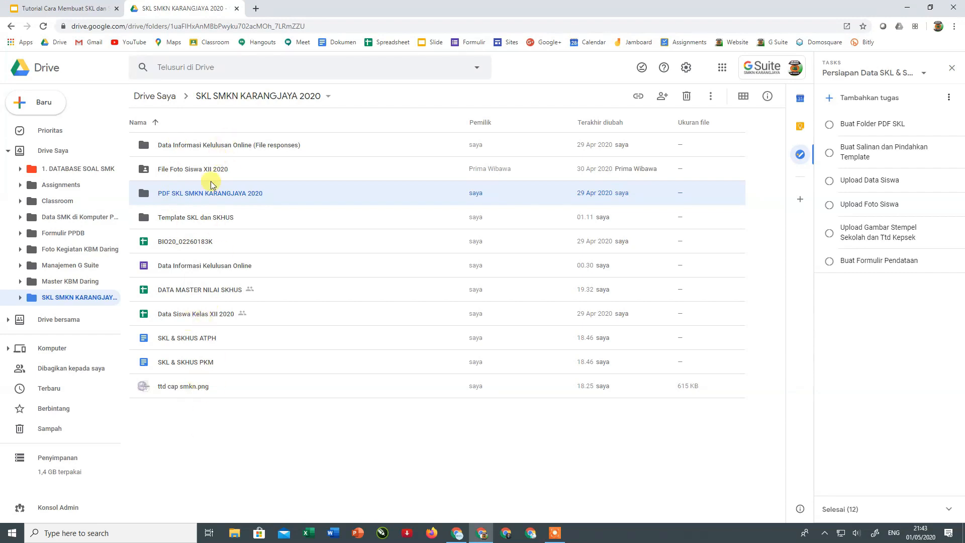
pyautogui.click(40, 105)
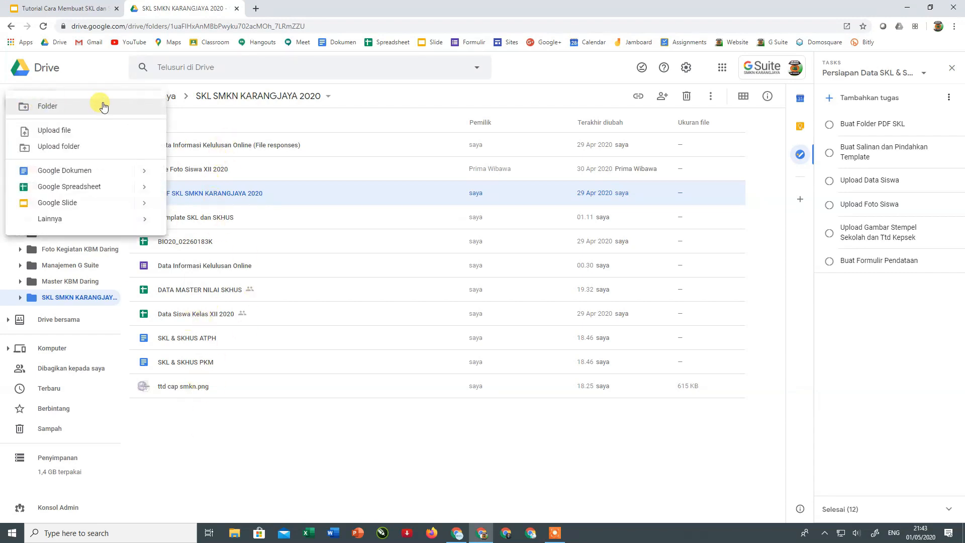
pyautogui.click(297, 431)
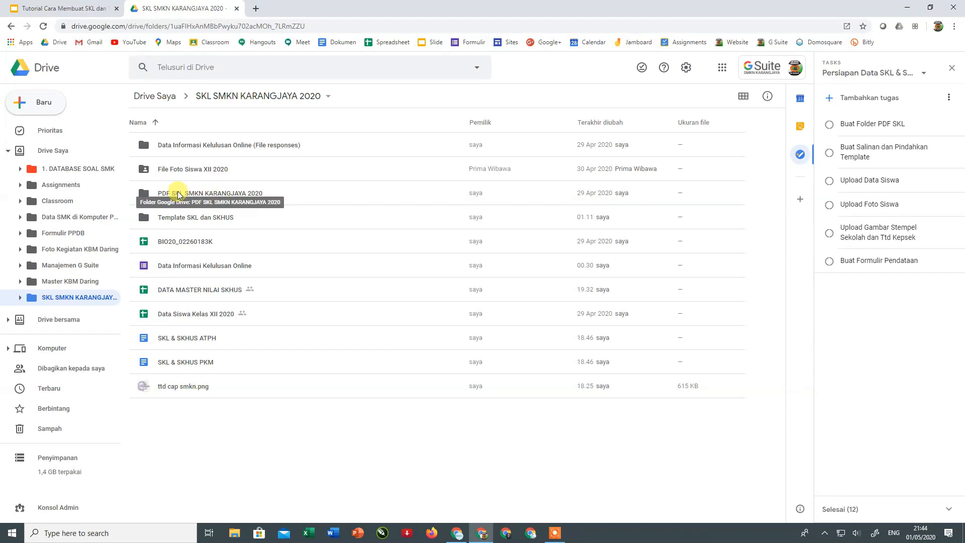
# Step: Check the contents of the PDF SKL SMKN KARANGJAYA 2020 folder and mark the task Buat Folder PDF SKL as completed
pyautogui.click(164, 197)
pyautogui.doubleClick(164, 198)
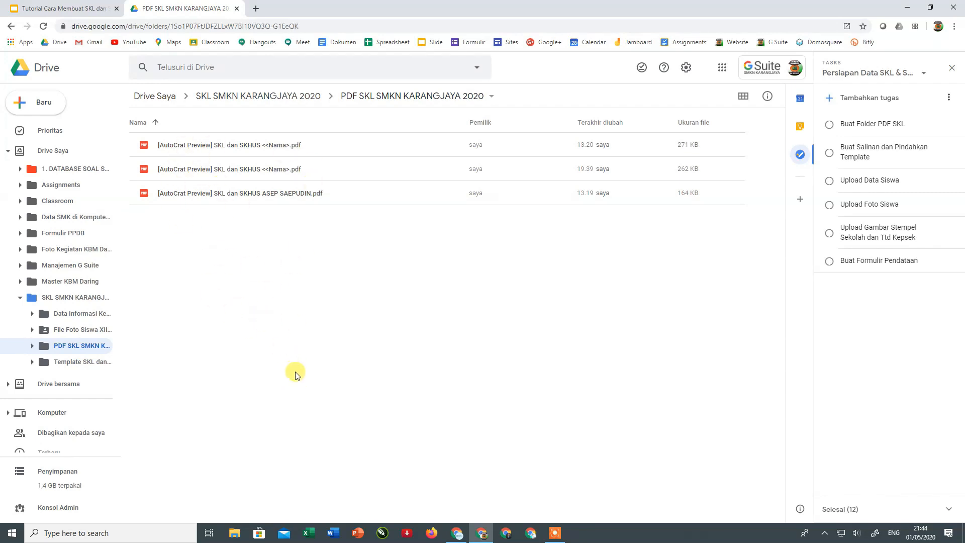
pyautogui.hotkey('alt', 'Left')
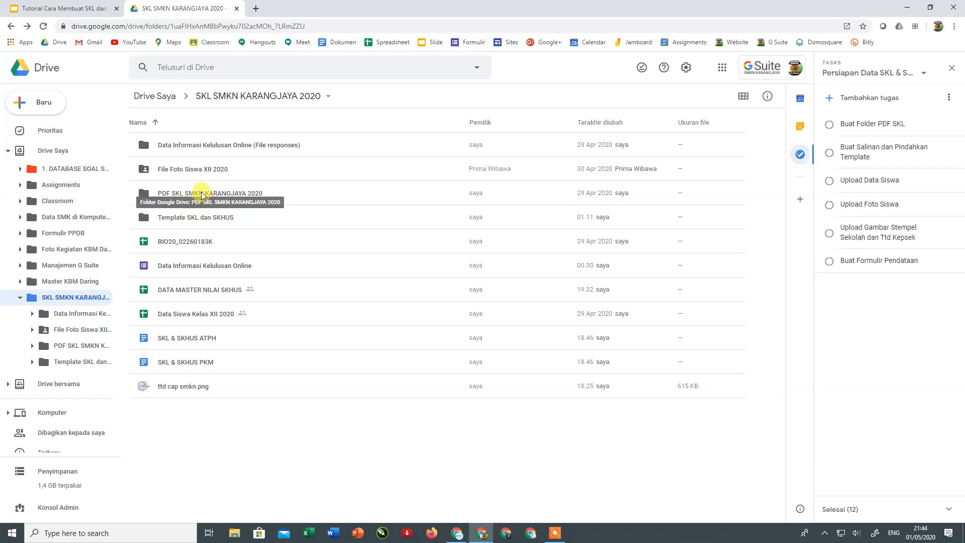
pyautogui.click(829, 126)
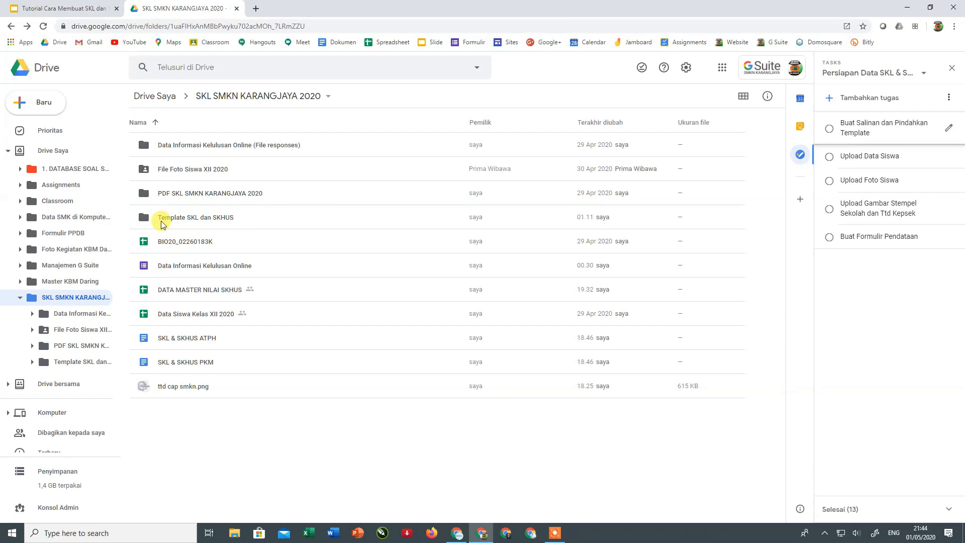
# Step: Open the document Template SKL Dengan Nilai and the spreadsheet Template DATA MASTER NILAI SKHUS from the Template SKL dan SKHUS folder
pyautogui.doubleClick(161, 221)
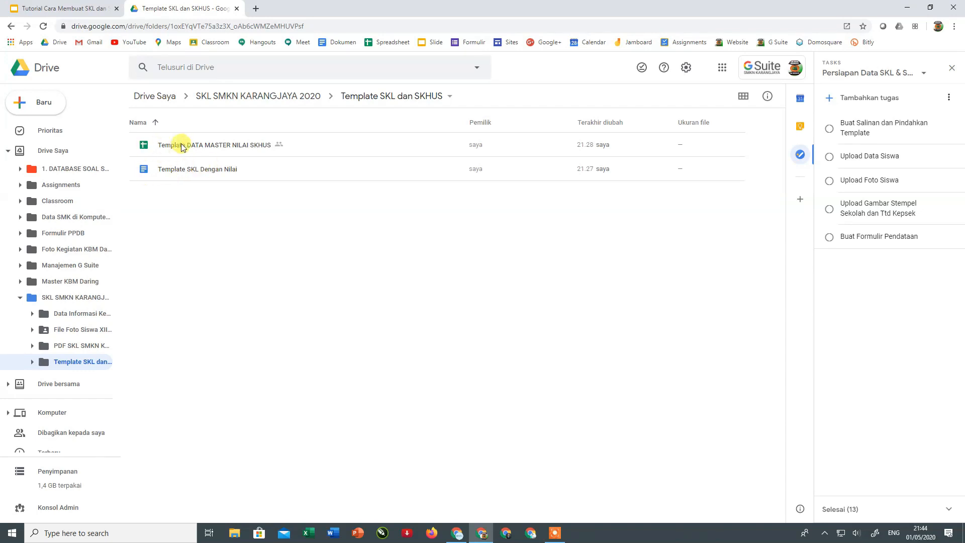
pyautogui.click(169, 173)
pyautogui.doubleClick(169, 173)
pyautogui.click(177, 9)
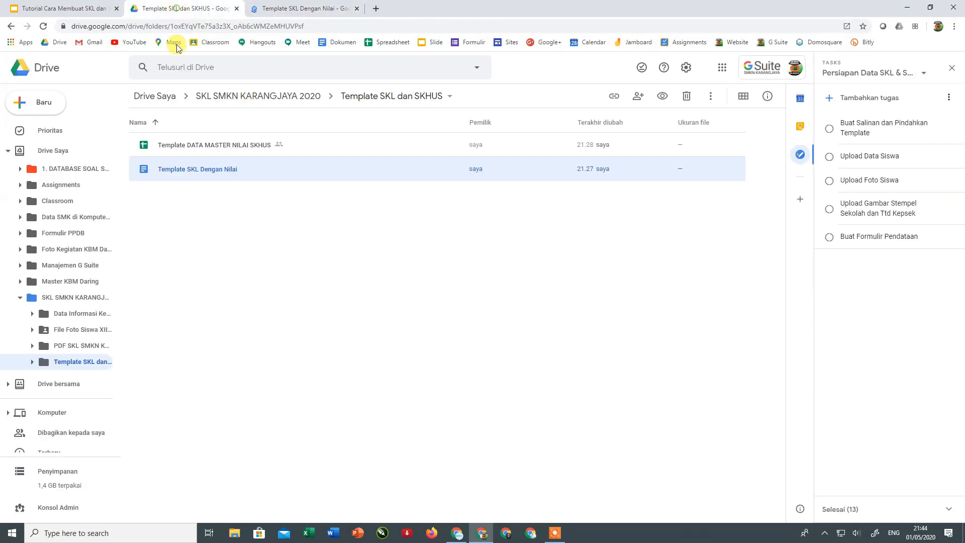
pyautogui.doubleClick(176, 146)
# Step: Examine the Template SKL Dengan Nilai document from letterhead to signature, including its merge fields and grade table
pyautogui.click(397, 8)
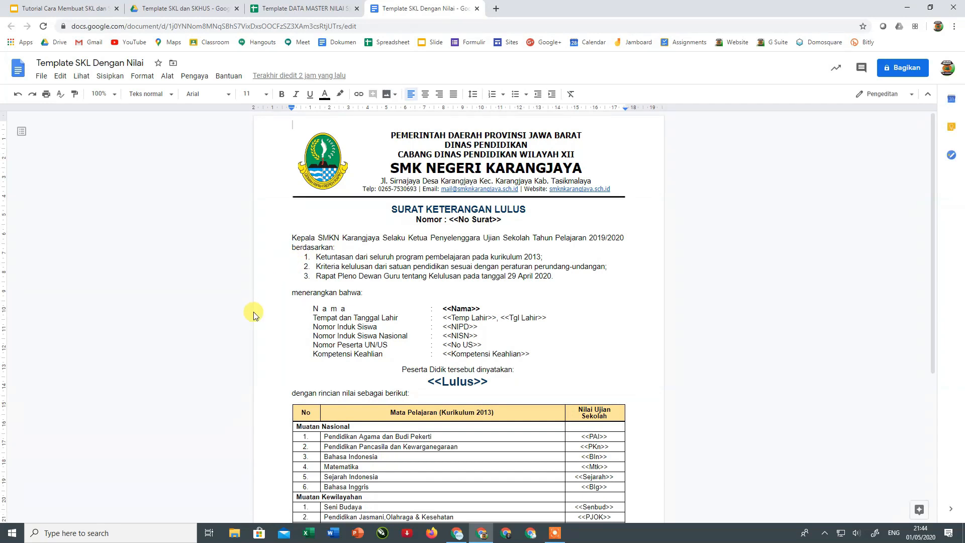
pyautogui.scroll(-4, 480, 208)
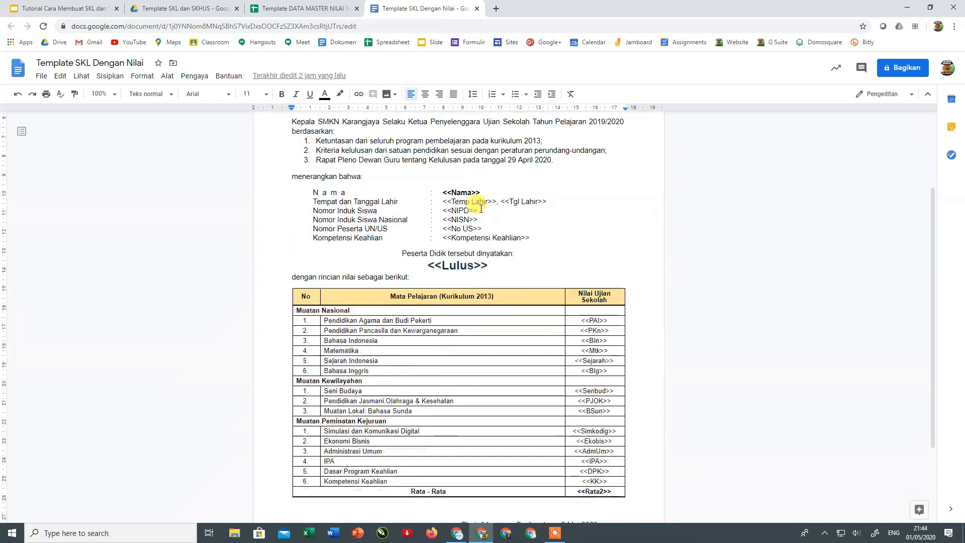
pyautogui.scroll(4, 481, 208)
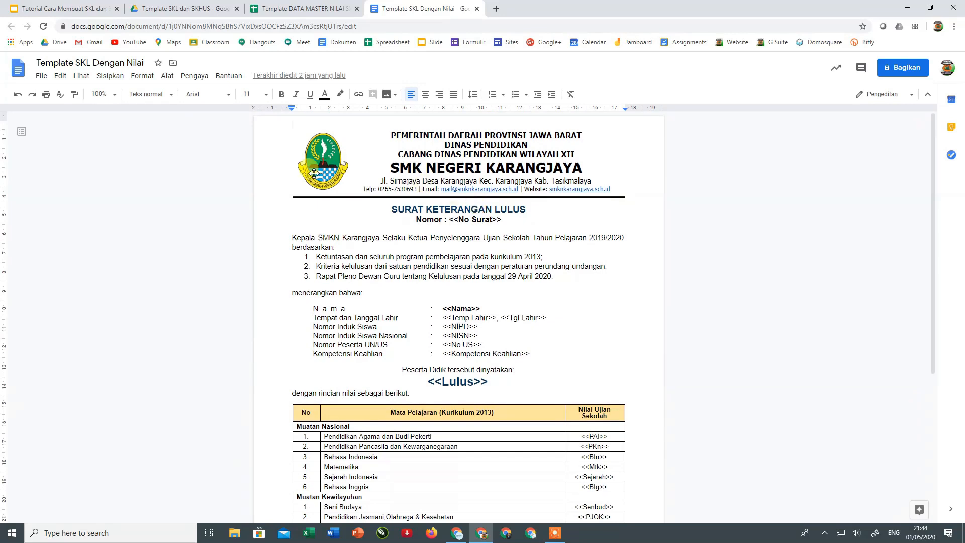
pyautogui.click(437, 282)
pyautogui.click(364, 336)
pyautogui.scroll(-4, 461, 352)
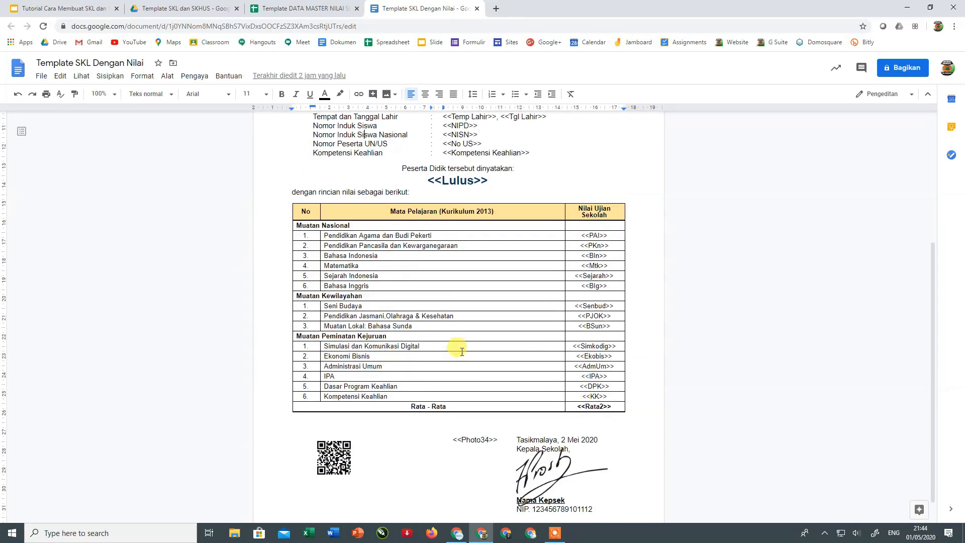
pyautogui.scroll(2, 461, 351)
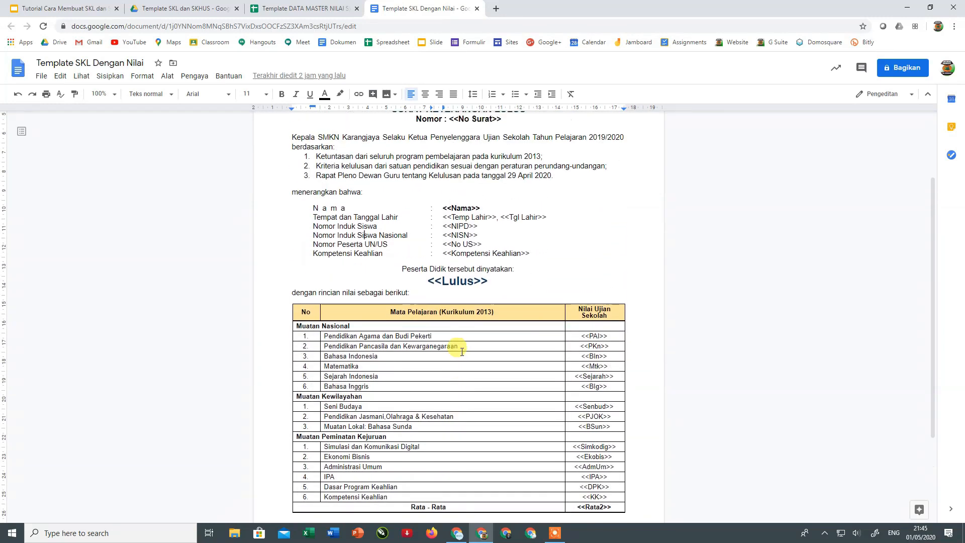
pyautogui.scroll(2, 461, 351)
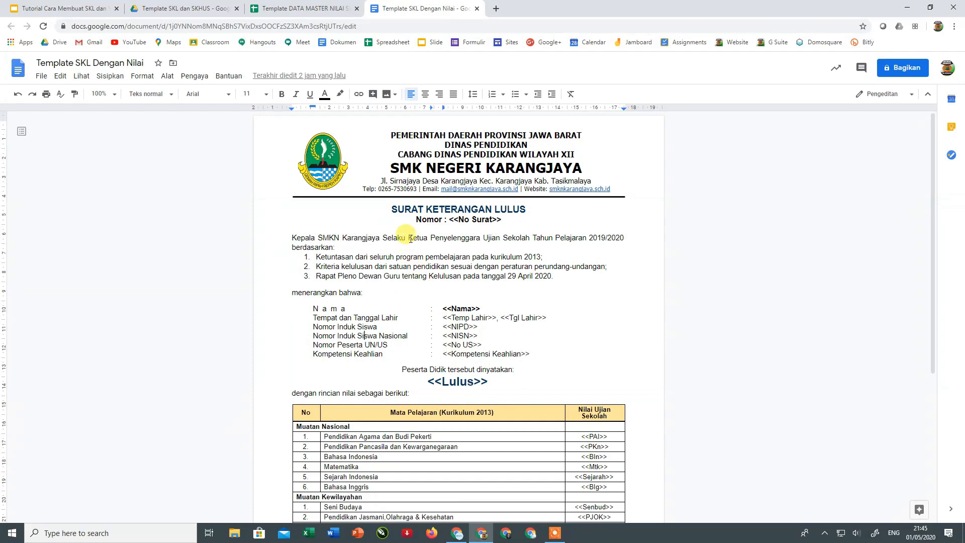
pyautogui.scroll(-3, 435, 316)
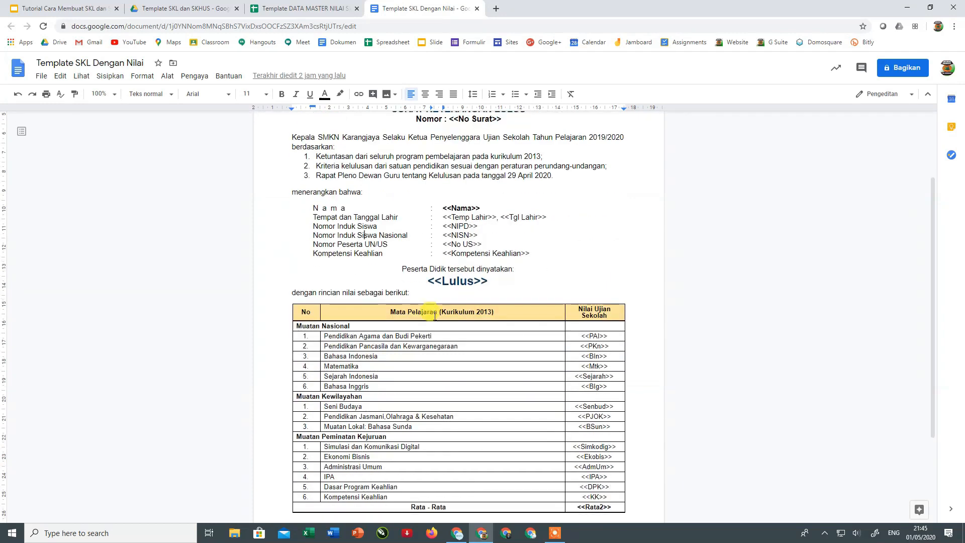
pyautogui.scroll(-1, 435, 316)
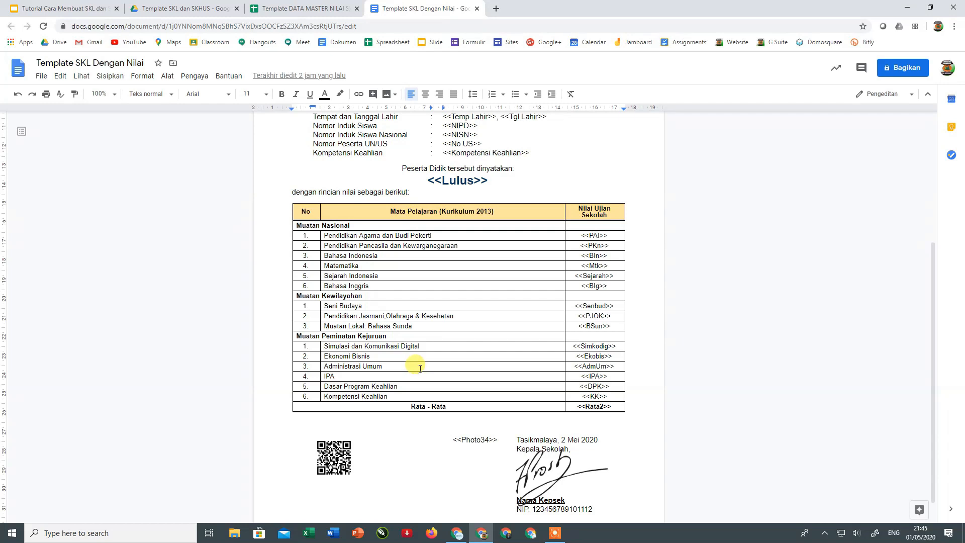
pyautogui.scroll(5, 420, 368)
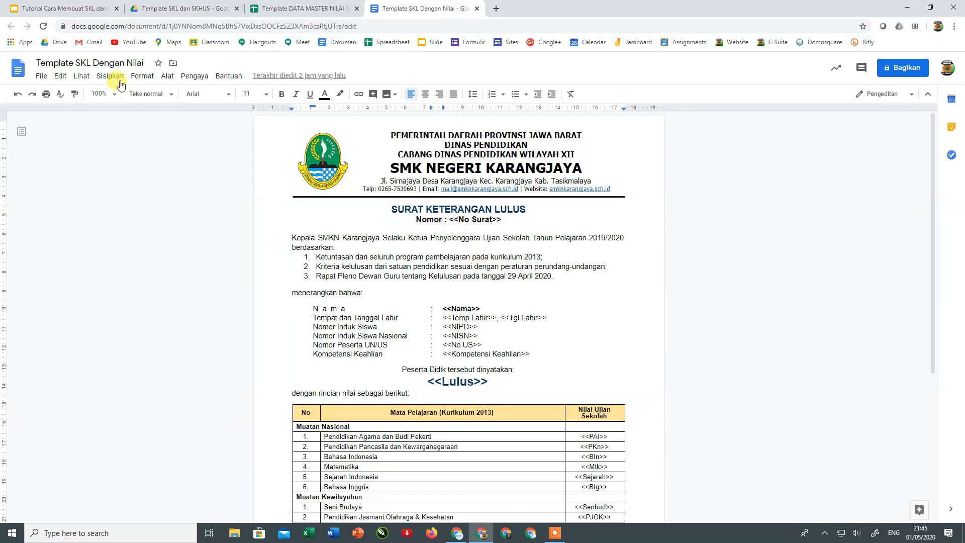
# Step: Check the move-to-folder options of Template SKL Dengan Nilai and of Template DATA MASTER NILAI SKHUS
pyautogui.click(173, 65)
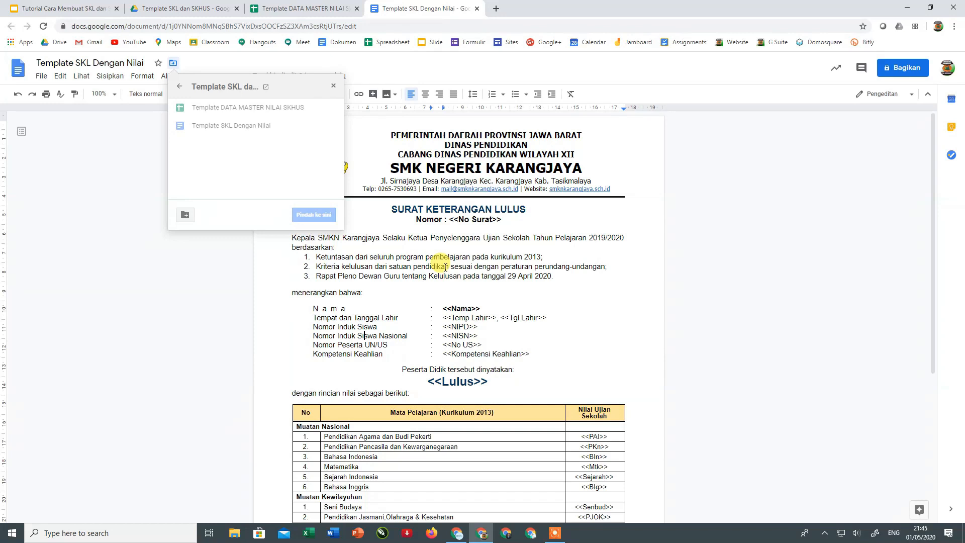
pyautogui.click(445, 267)
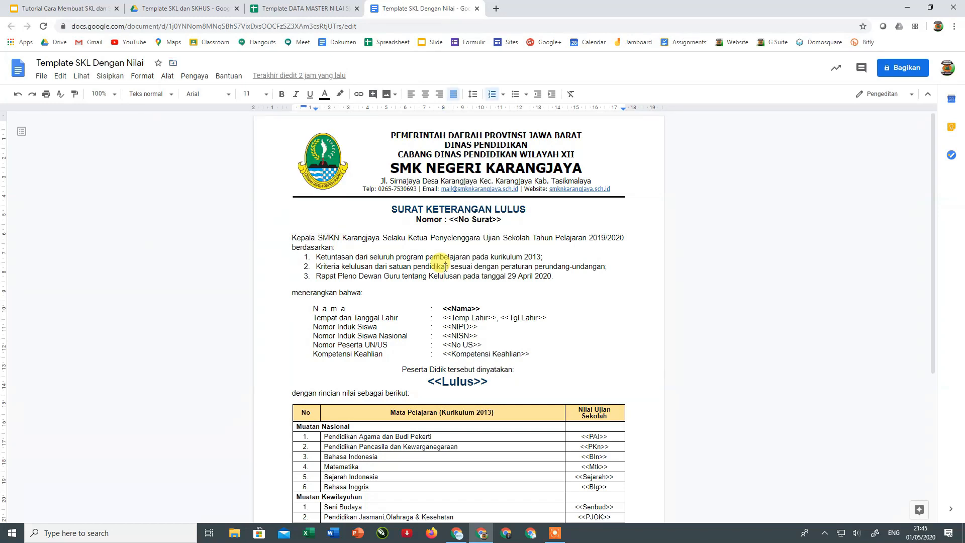
pyautogui.click(267, 12)
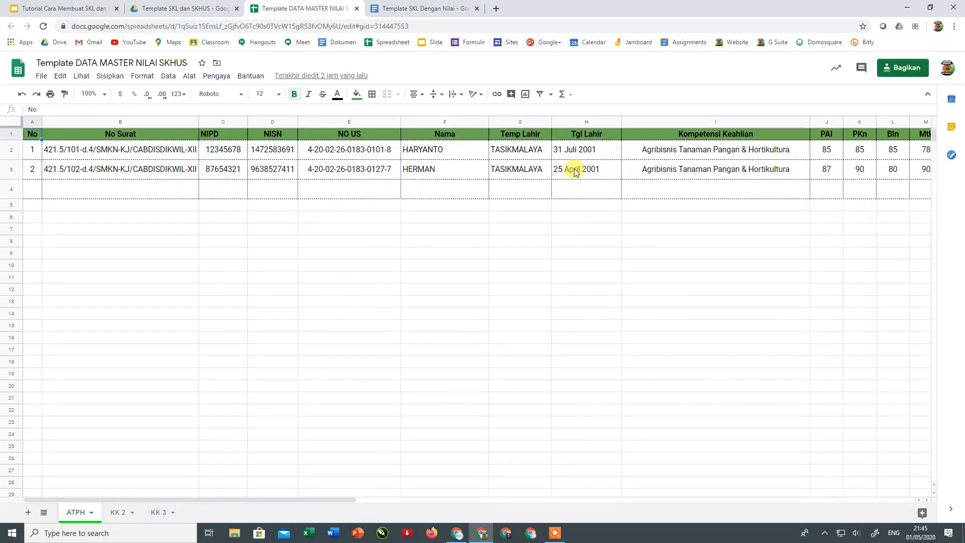
pyautogui.click(217, 63)
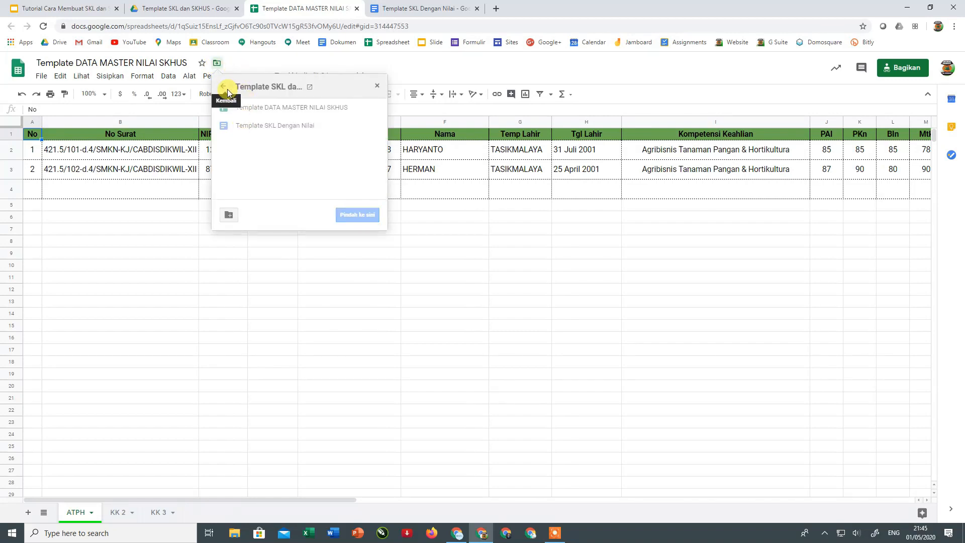
# Step: Return to the SKL SMKN KARANGJAYA 2020 folder in Drive
pyautogui.click(210, 10)
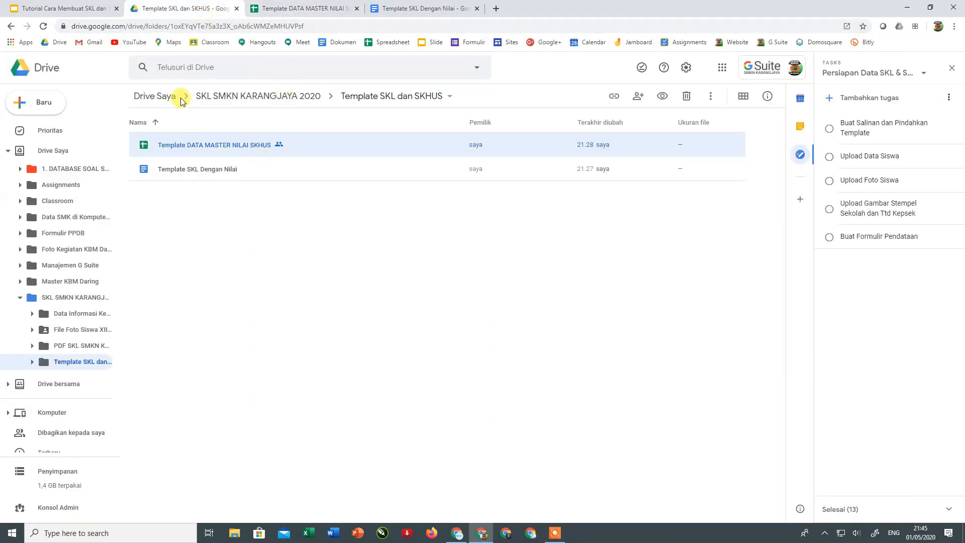
pyautogui.click(216, 98)
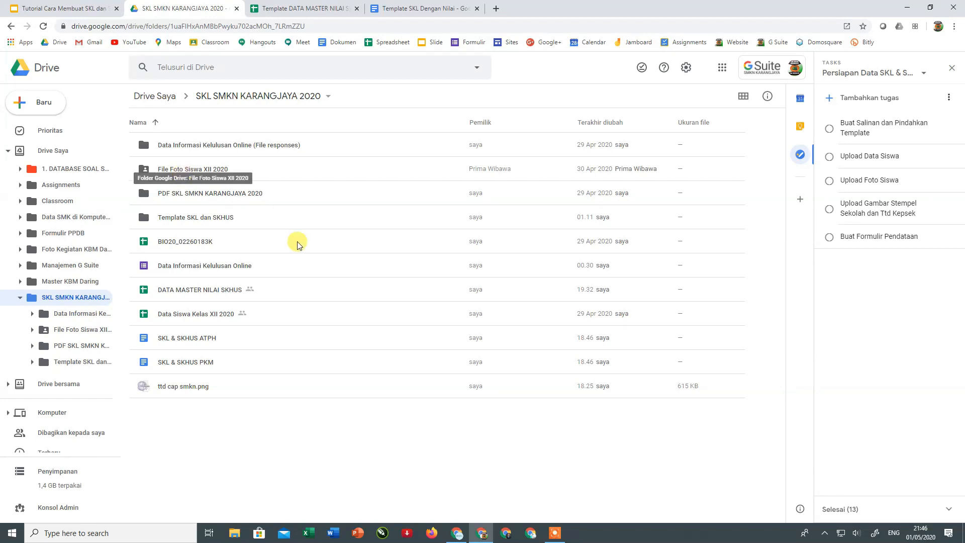
# Step: Check the options for adding new items to the folder and show the details of the BIO20_02260183K spreadsheet
pyautogui.click(22, 103)
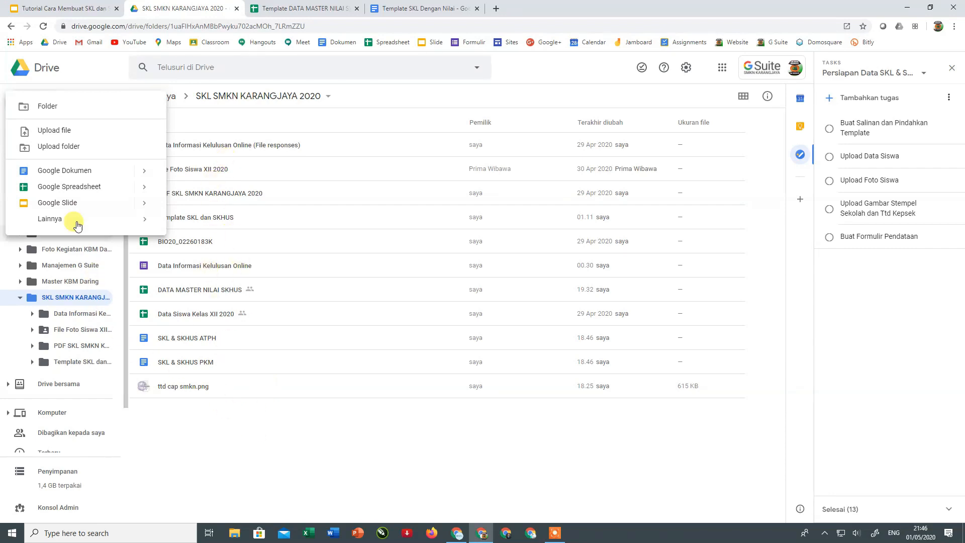
pyautogui.click(219, 452)
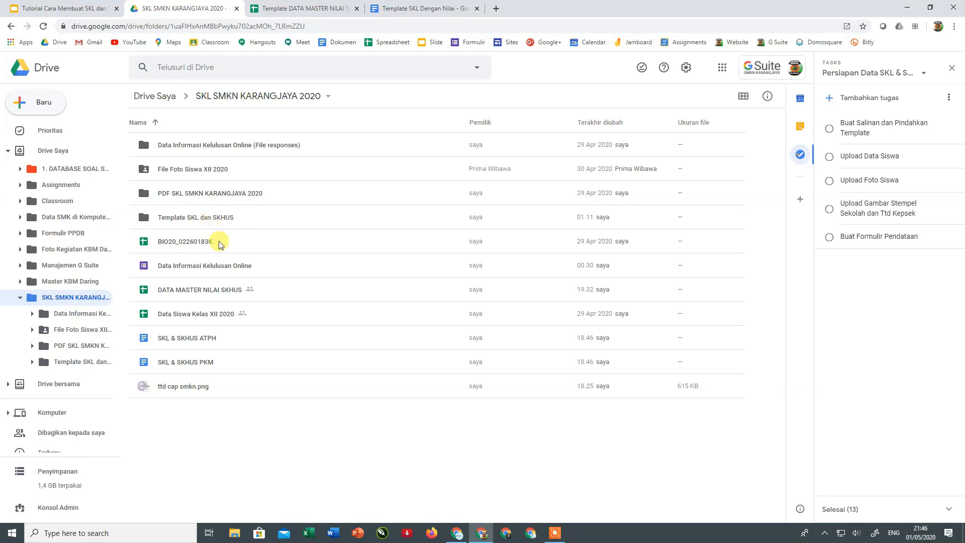
pyautogui.click(164, 242)
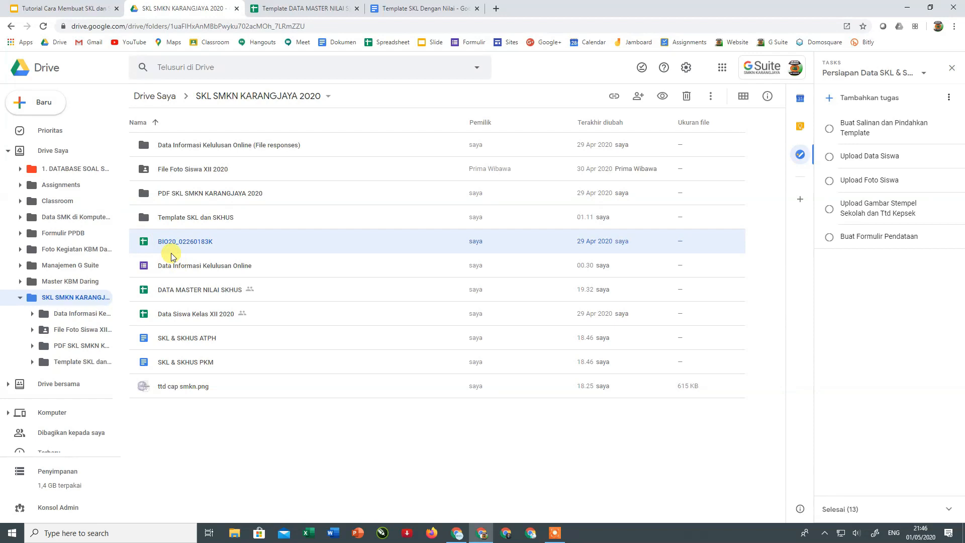
pyautogui.click(765, 99)
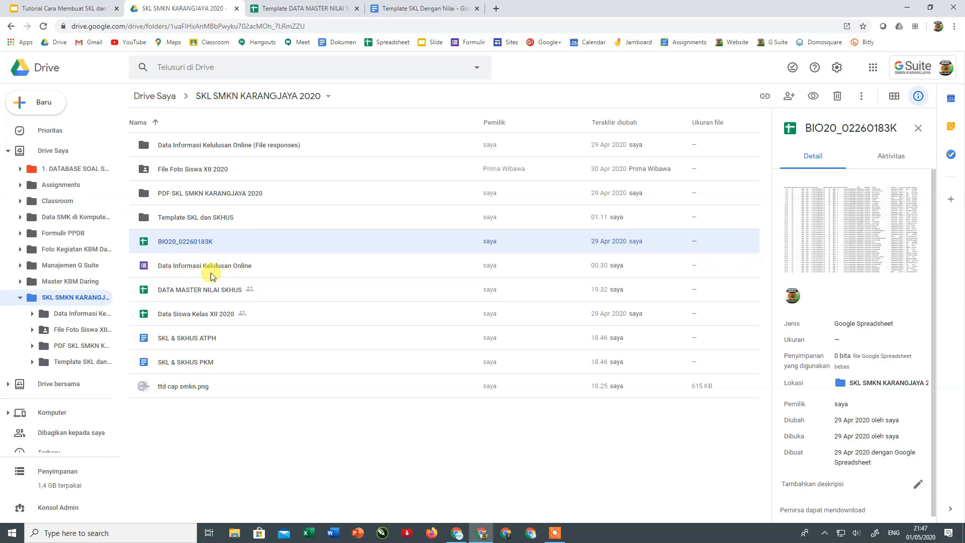
# Step: Open the Data Informasi Kelulusan Online form and skim through its questions
pyautogui.click(178, 269)
pyautogui.doubleClick(178, 269)
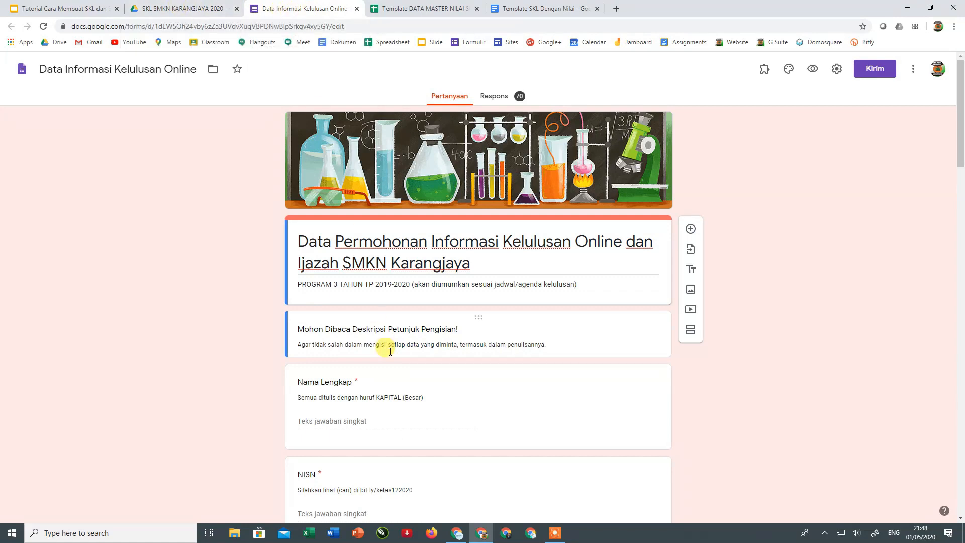
pyautogui.scroll(-6, 390, 352)
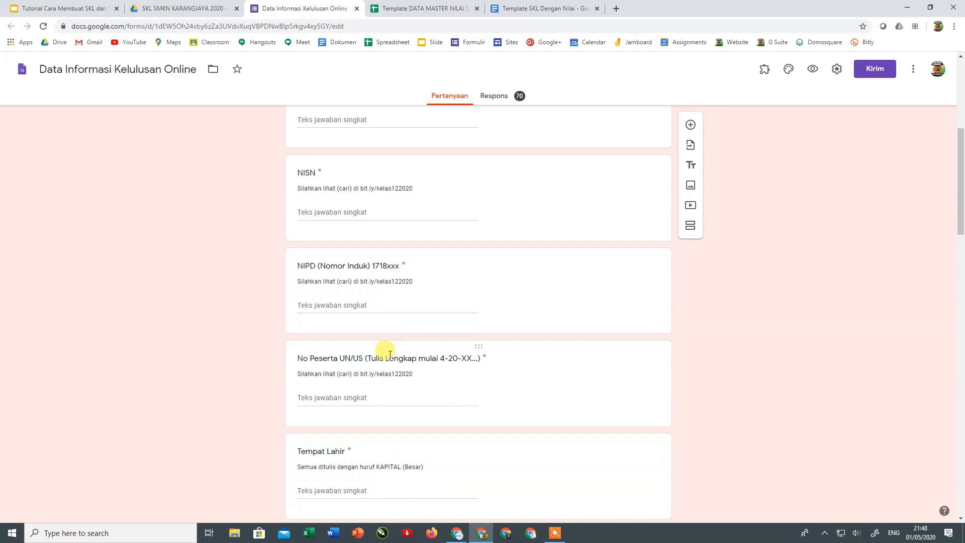
pyautogui.scroll(-7, 390, 353)
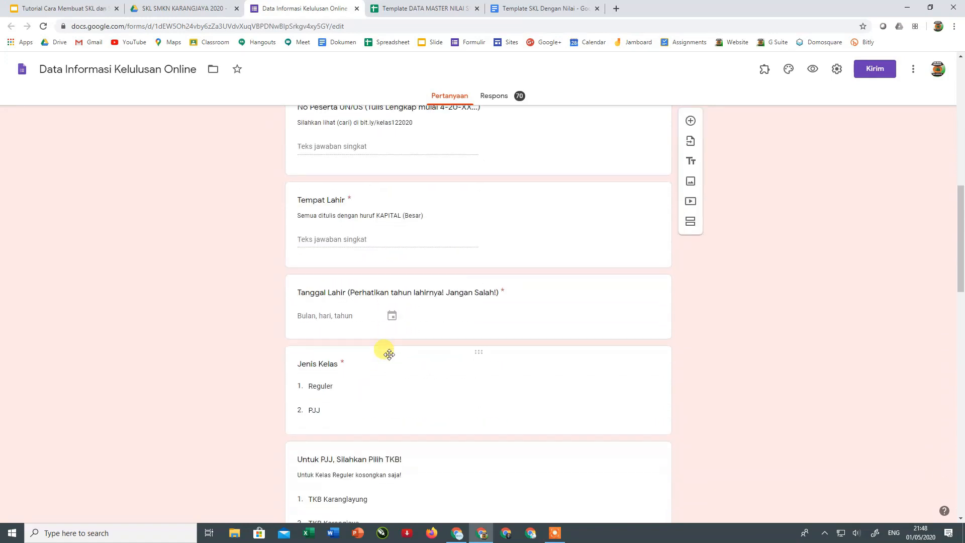
pyautogui.scroll(-7, 390, 354)
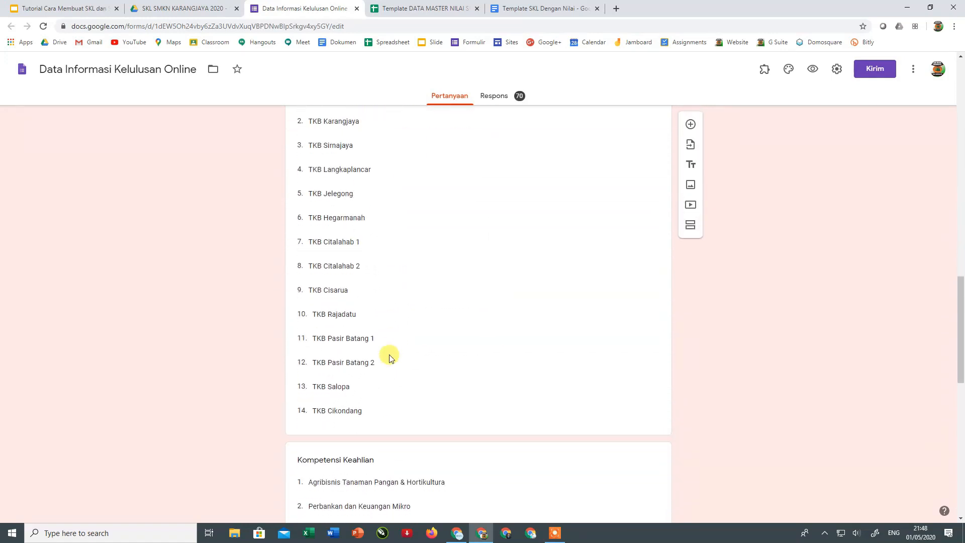
pyautogui.scroll(-8, 390, 354)
pyautogui.scroll(18, 386, 356)
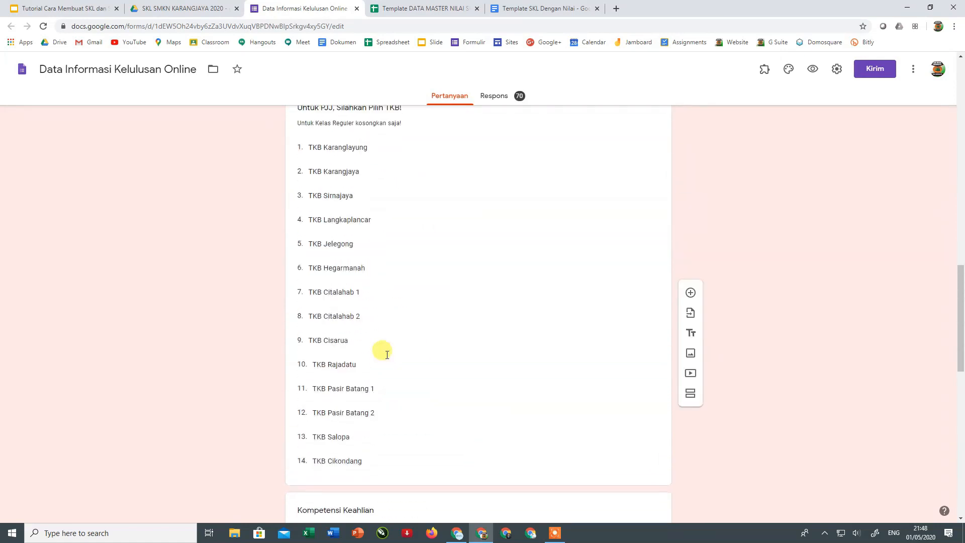
pyautogui.scroll(9, 387, 357)
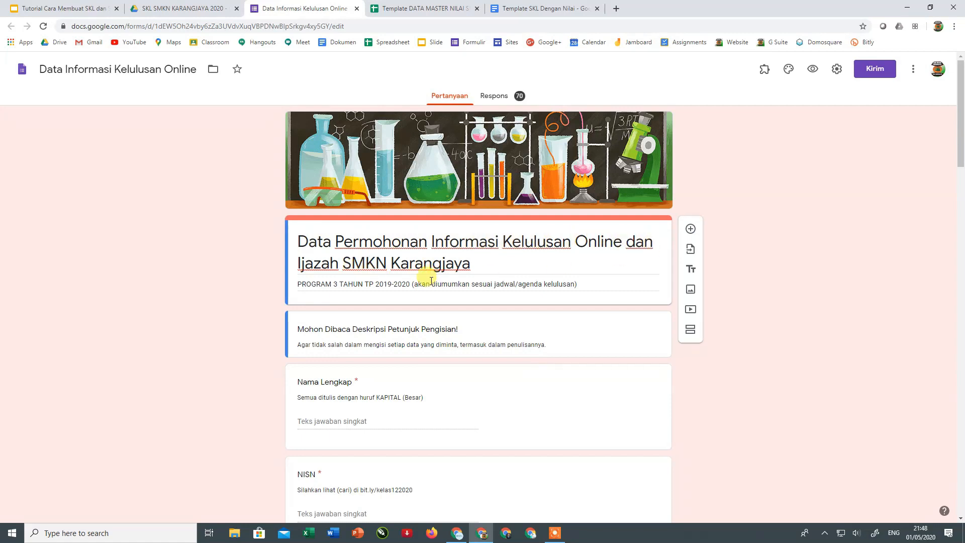
# Step: Examine the form's questions one by one from Nama Lengkap to Kompetensi Keahlian
pyautogui.scroll(-3, 431, 295)
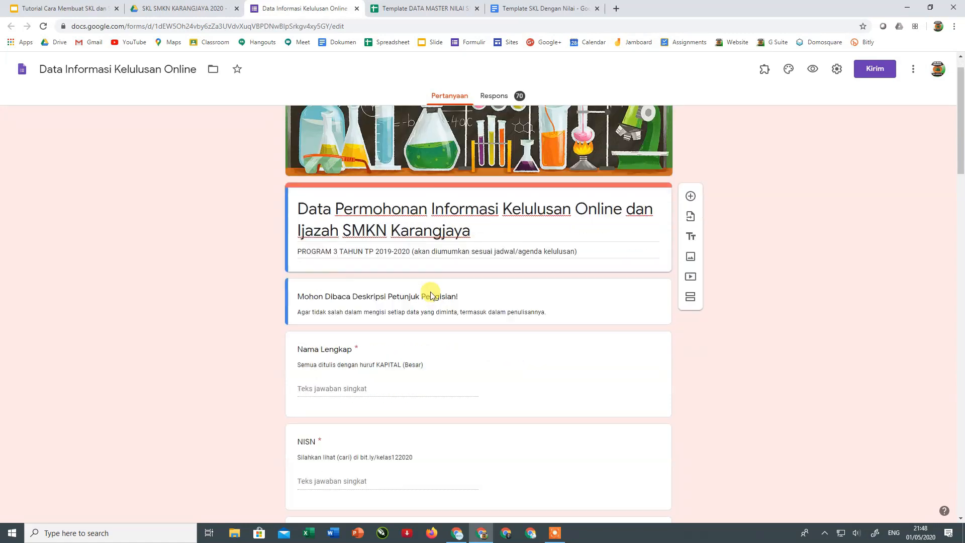
pyautogui.scroll(-2, 367, 312)
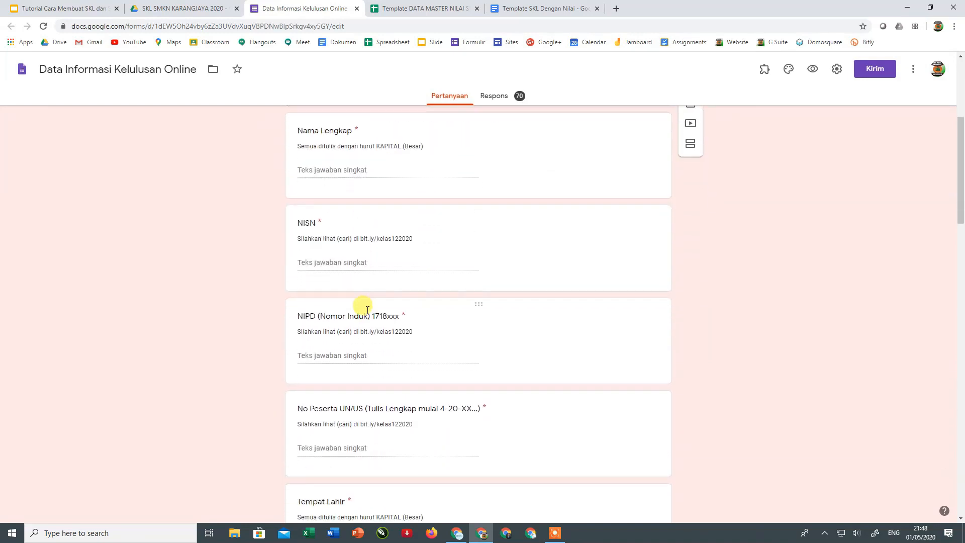
pyautogui.scroll(-2, 392, 307)
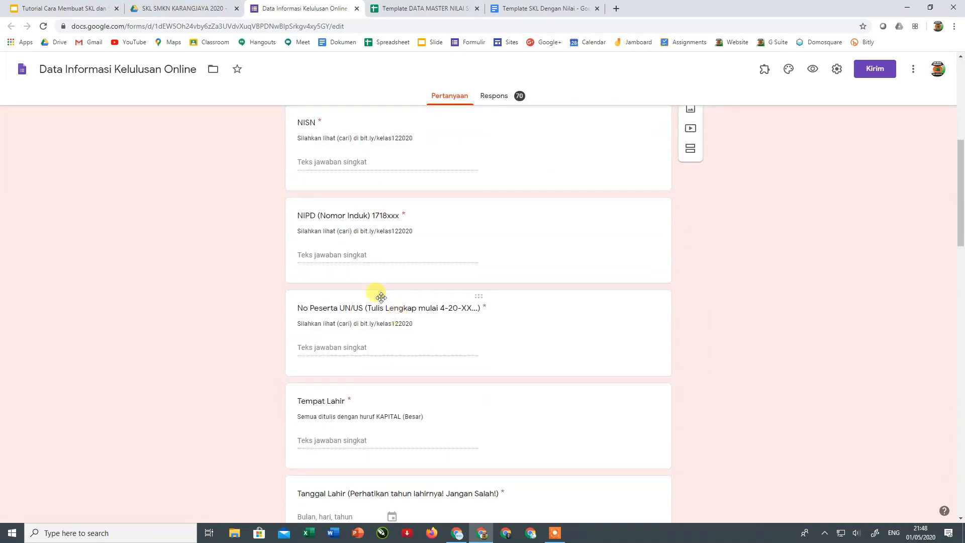
pyautogui.scroll(-1, 382, 327)
pyautogui.scroll(-1, 384, 344)
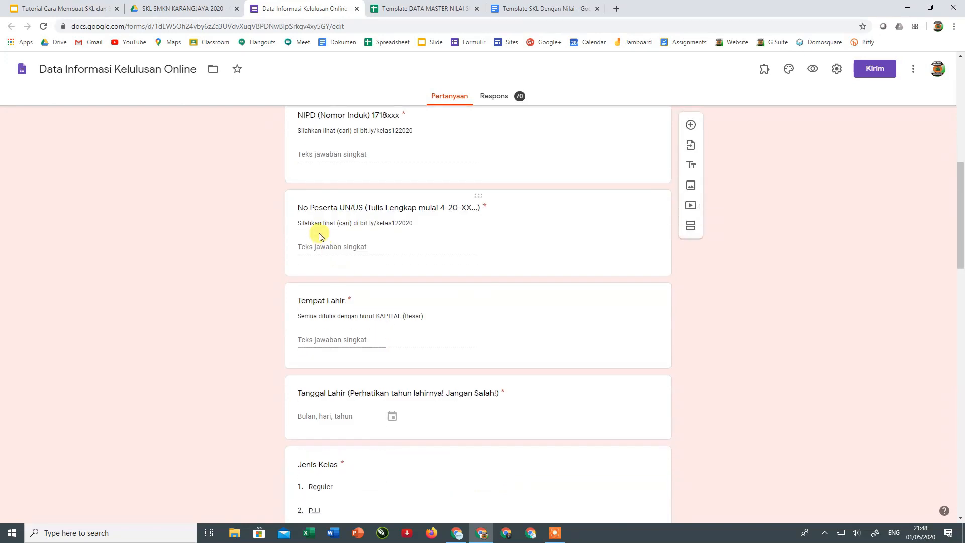
pyautogui.scroll(-1, 394, 249)
pyautogui.scroll(-1, 390, 259)
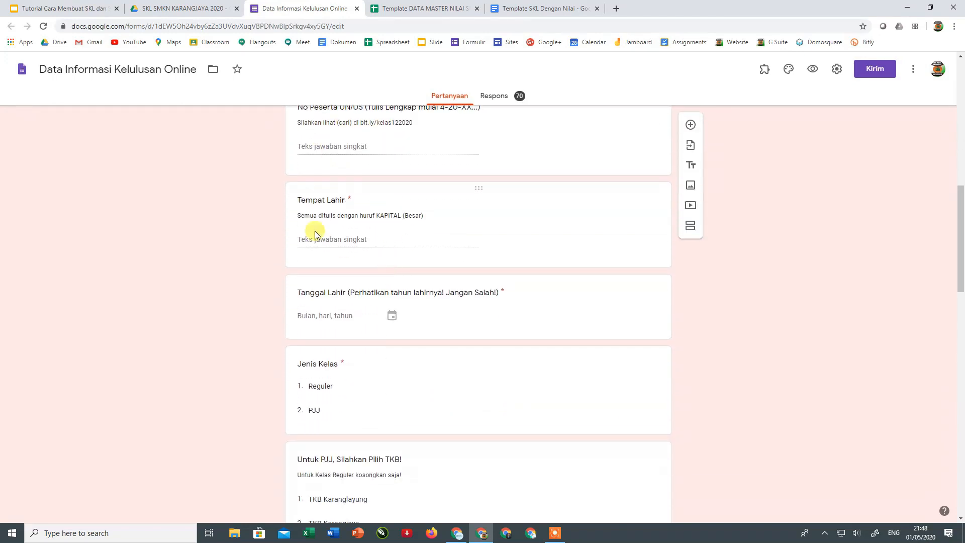
pyautogui.scroll(-1, 362, 237)
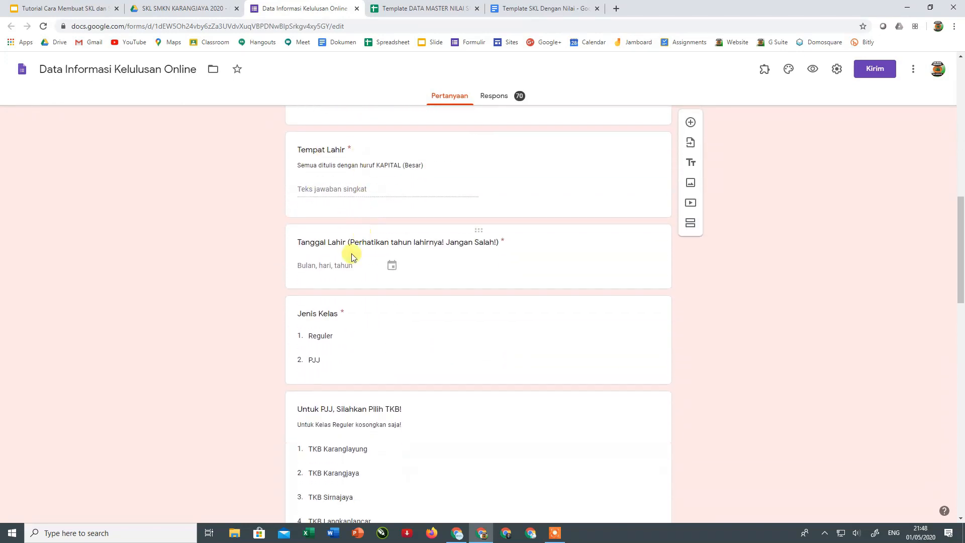
pyautogui.scroll(-1, 384, 301)
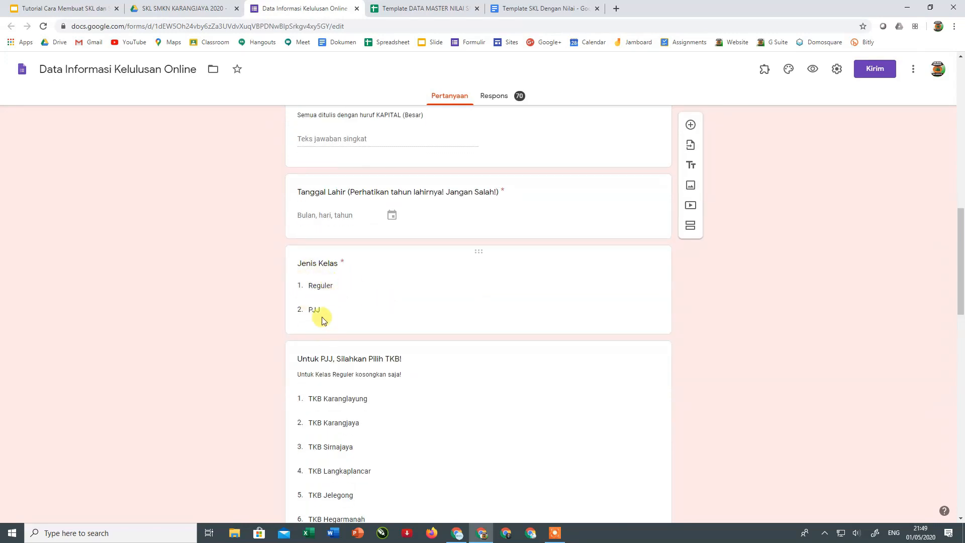
pyautogui.scroll(-4, 318, 317)
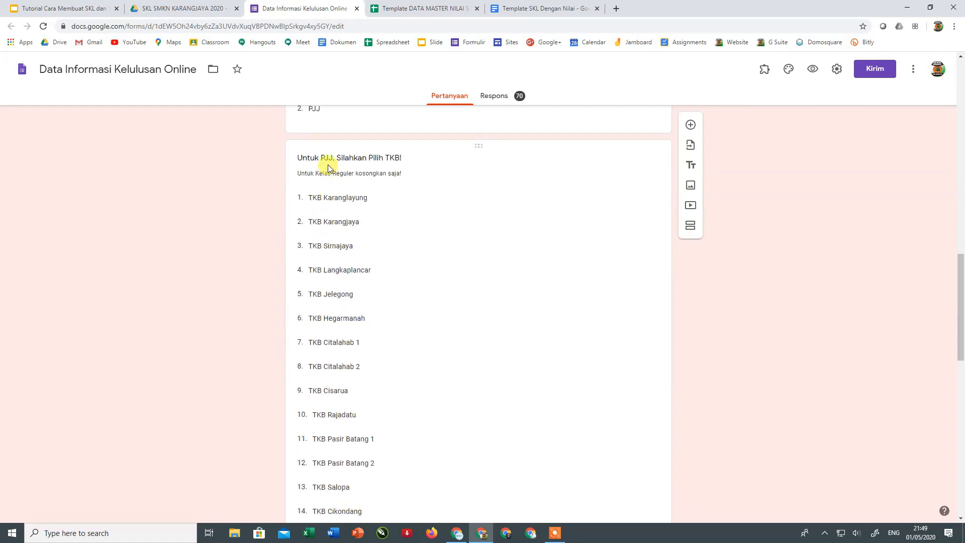
pyautogui.scroll(-5, 366, 344)
pyautogui.scroll(-2, 367, 344)
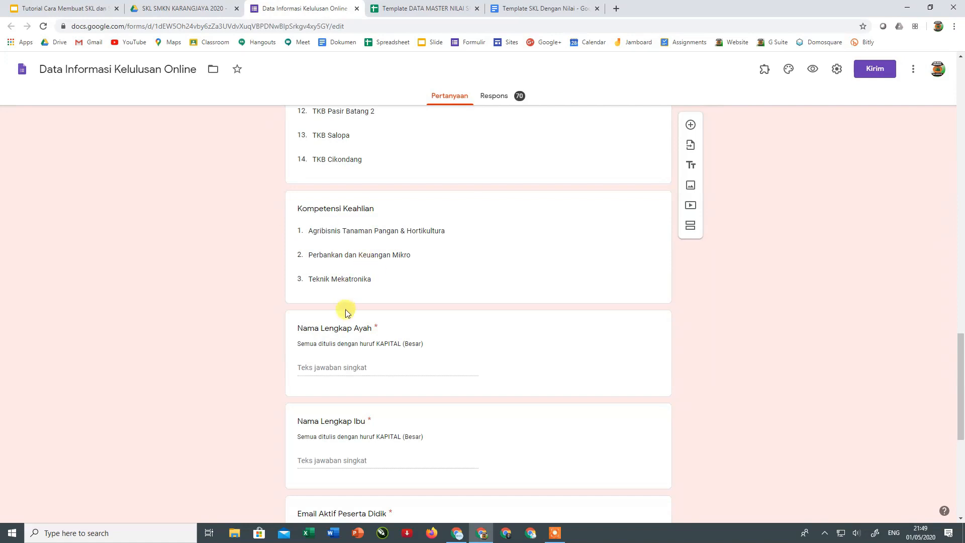
# Step: Examine the remaining form questions from Nama Lengkap Ayah to the Pas Foto upload and the Setuju dan Kirim Data statement
pyautogui.scroll(-2, 345, 308)
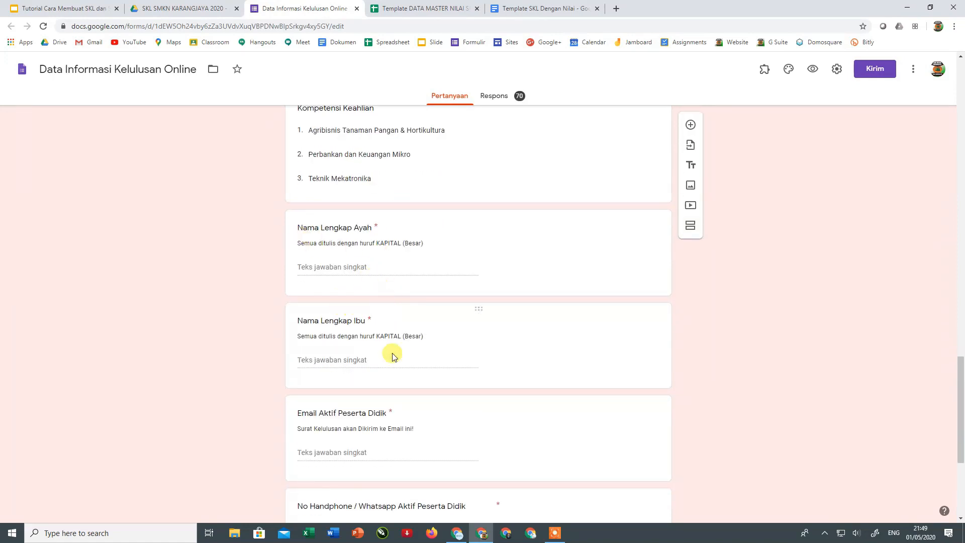
pyautogui.scroll(-3, 387, 381)
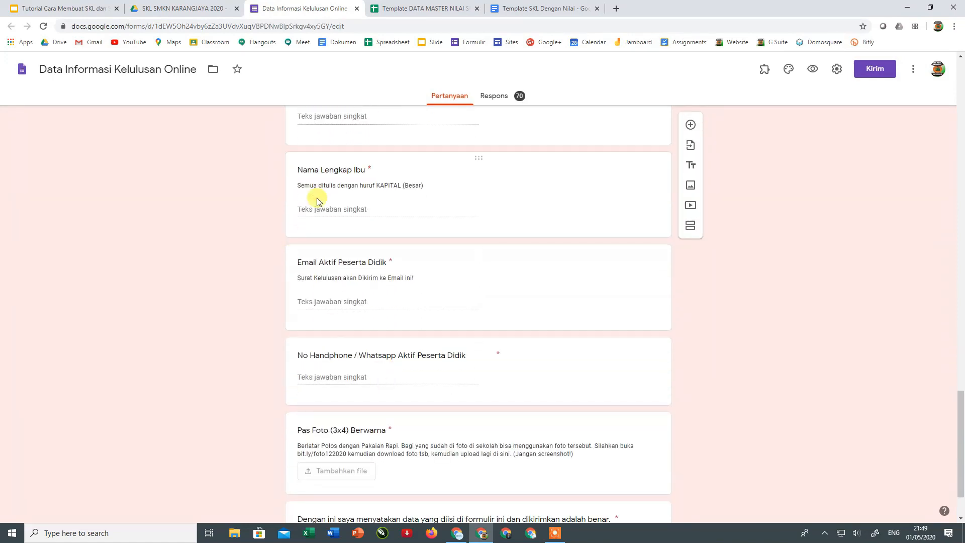
pyautogui.scroll(2, 322, 191)
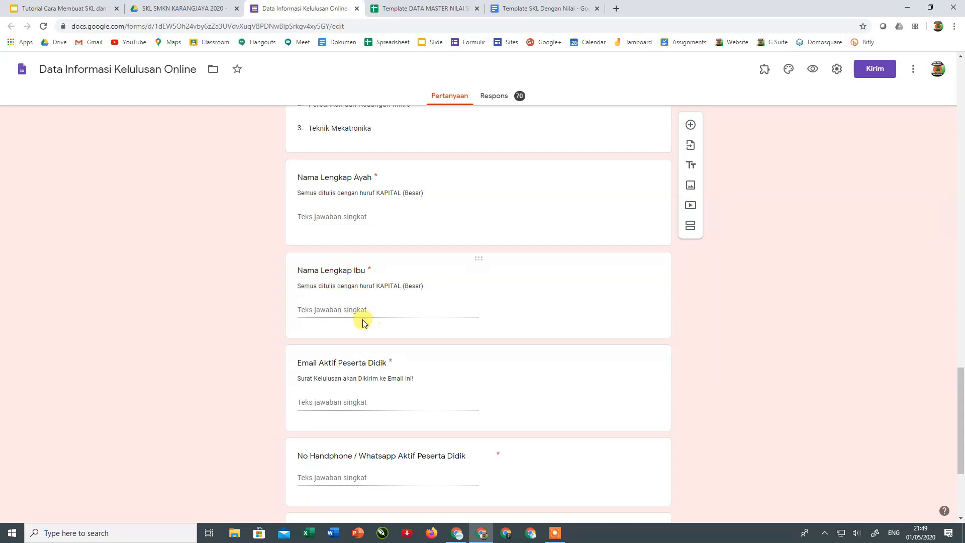
pyautogui.scroll(-2, 392, 340)
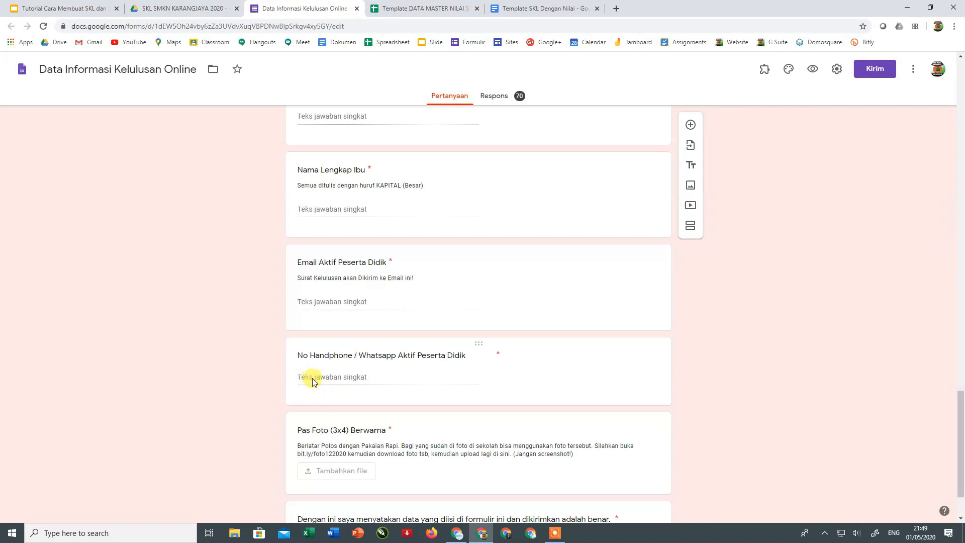
pyautogui.scroll(-1, 420, 384)
pyautogui.scroll(-1, 420, 385)
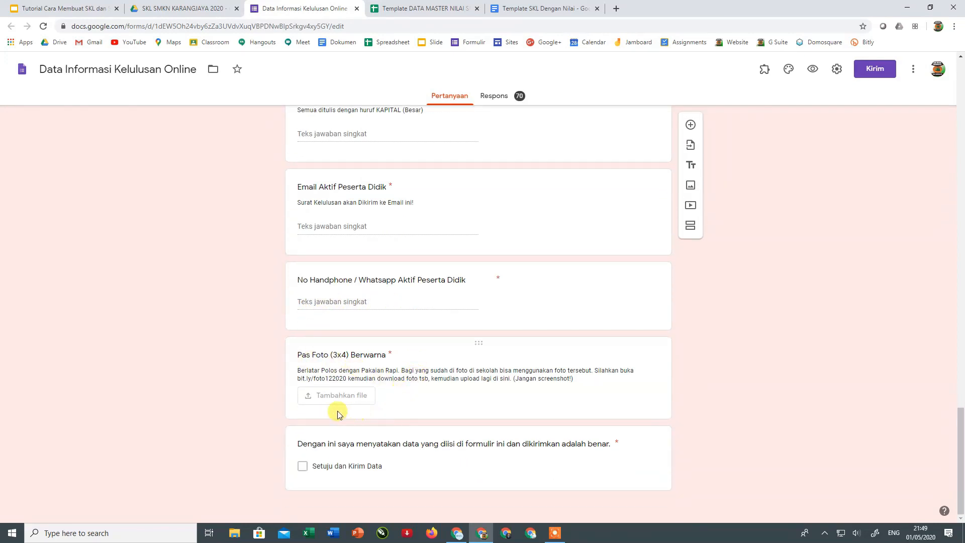
# Step: Check the photo field near the signature in Template SKL Dengan Nilai and return to the beginning of the form
pyautogui.click(520, 9)
pyautogui.scroll(-3, 531, 304)
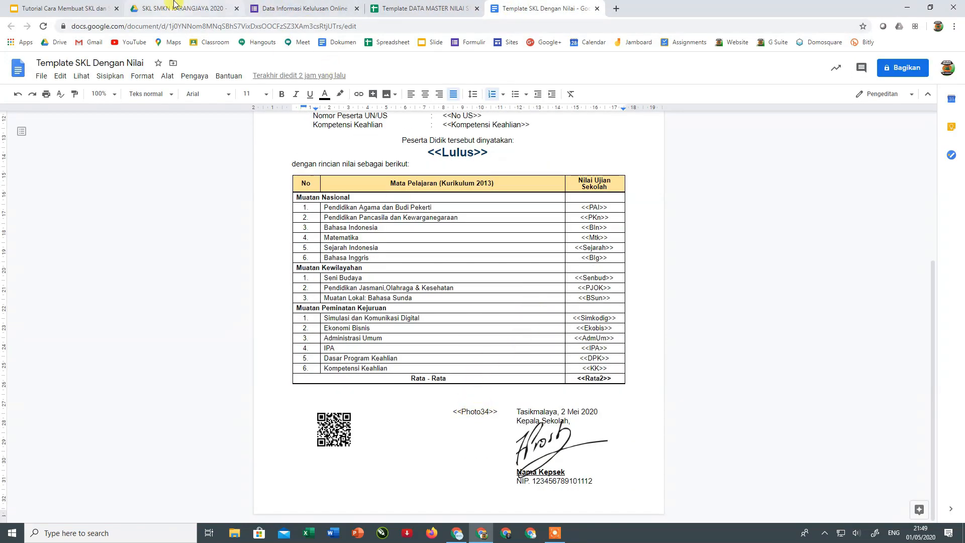
pyautogui.click(304, 8)
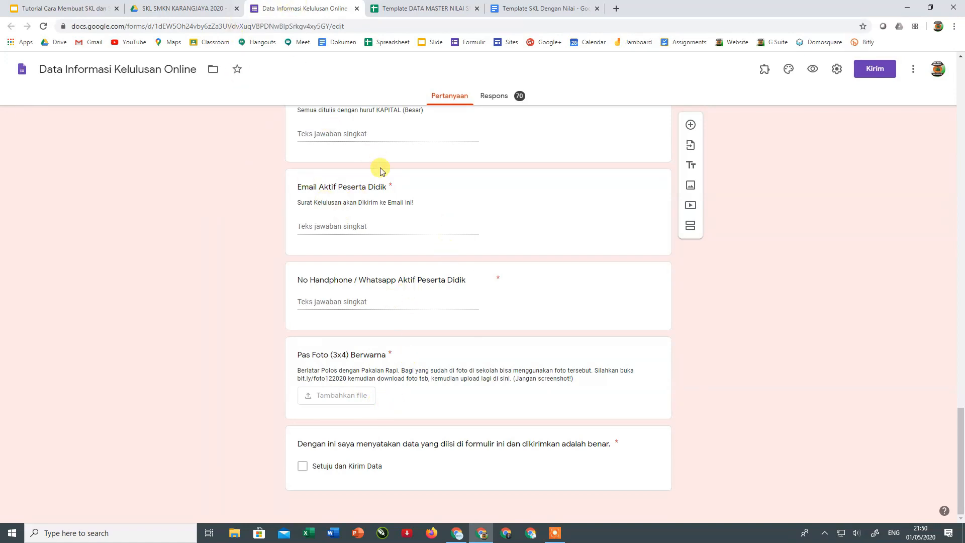
pyautogui.scroll(20, 422, 269)
pyautogui.scroll(10, 429, 275)
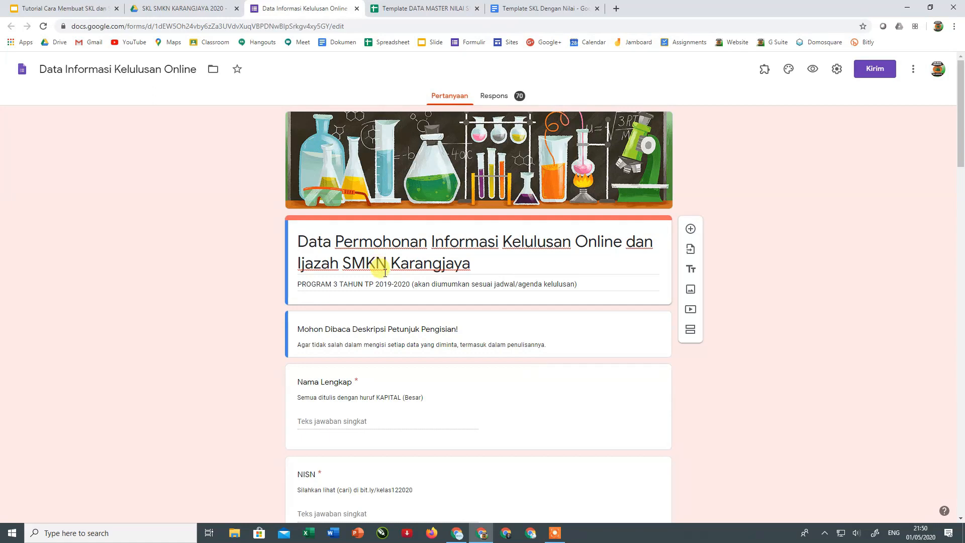
# Step: Show the details of the DATA MASTER NILAI SKHUS spreadsheet in Drive and look inside the Template SKL dan SKHUS folder
pyautogui.click(179, 8)
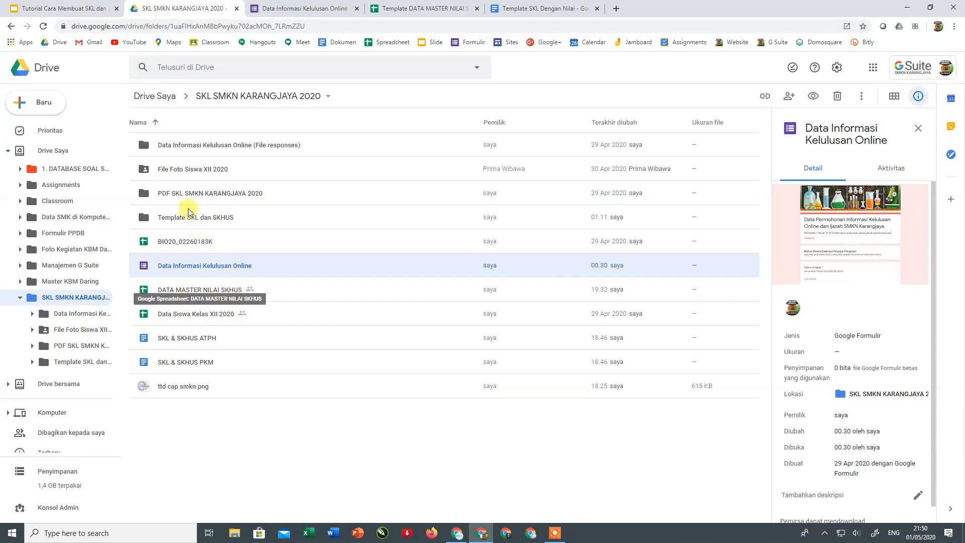
pyautogui.click(186, 290)
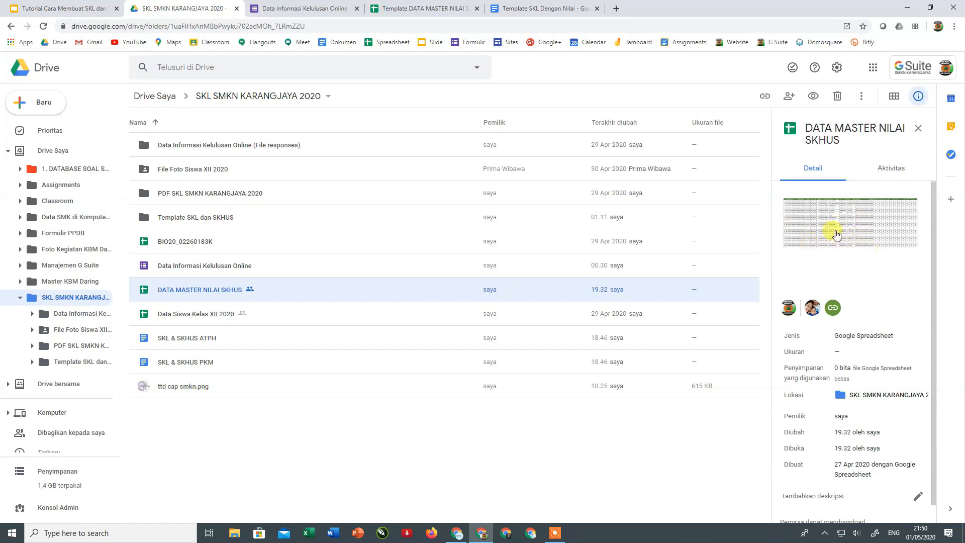
pyautogui.doubleClick(165, 221)
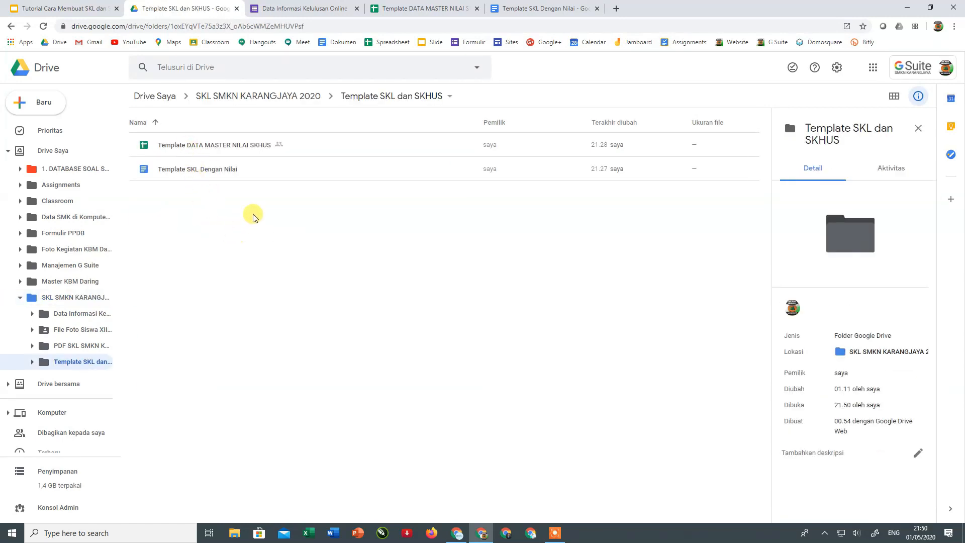
pyautogui.click(10, 25)
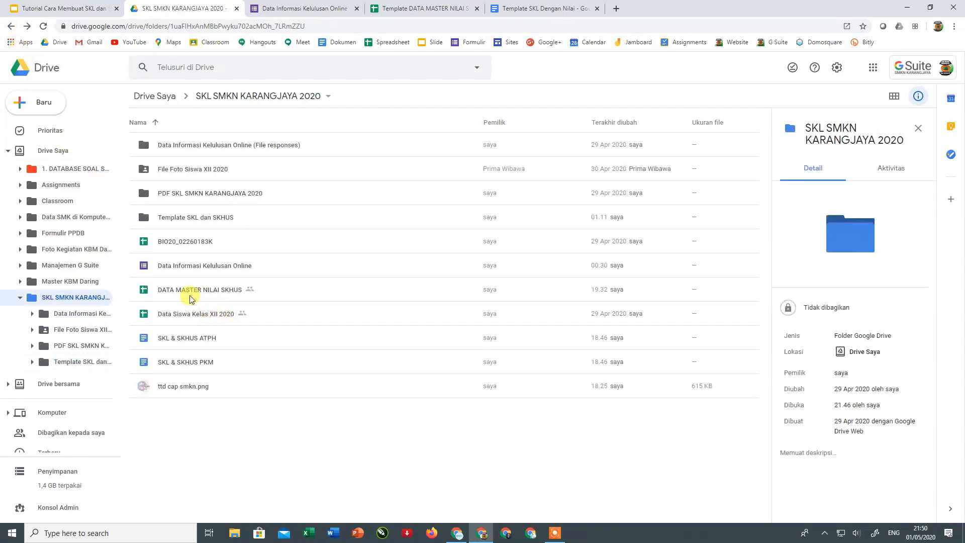
# Step: Show the details of the Data Siswa Kelas XII 2020 spreadsheet and of the SKL & SKHUS ATPH document
pyautogui.click(210, 318)
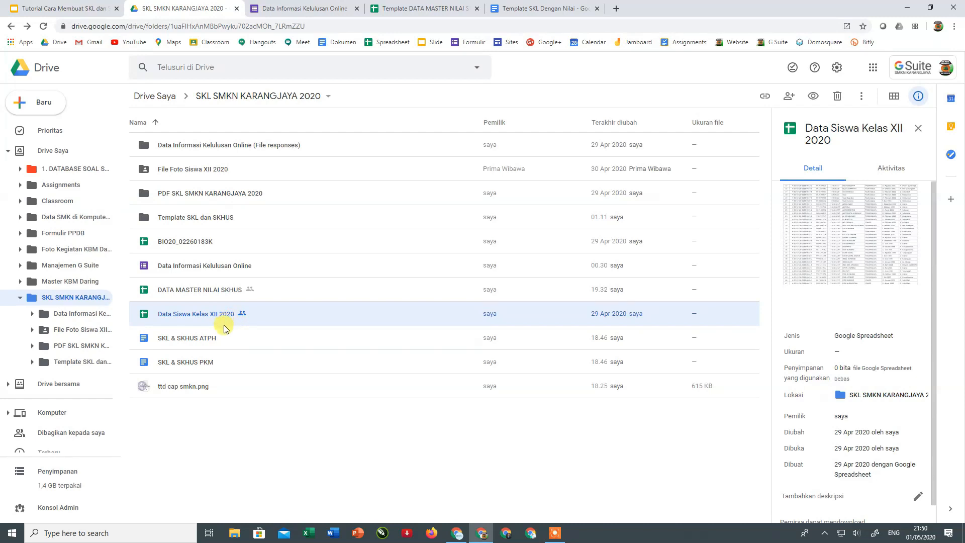
pyautogui.click(294, 9)
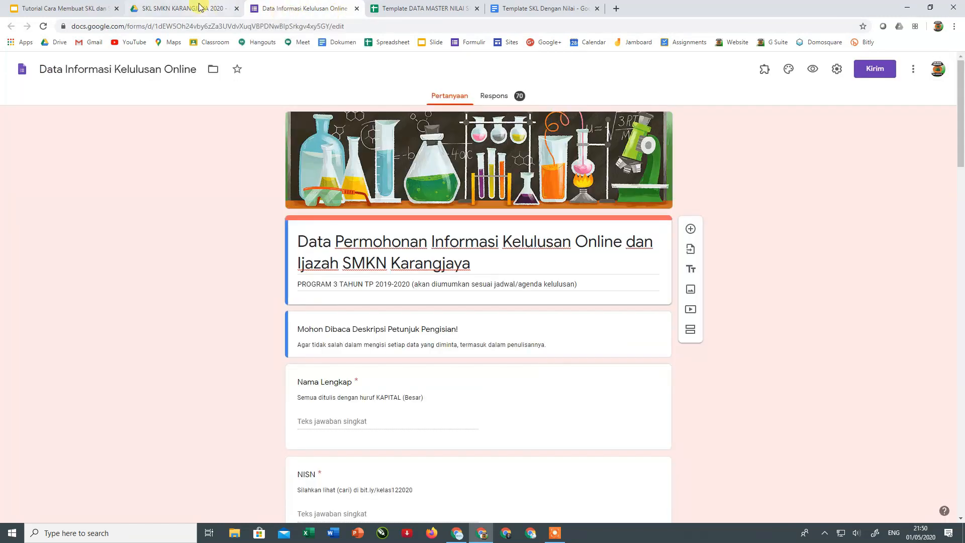
pyautogui.click(183, 9)
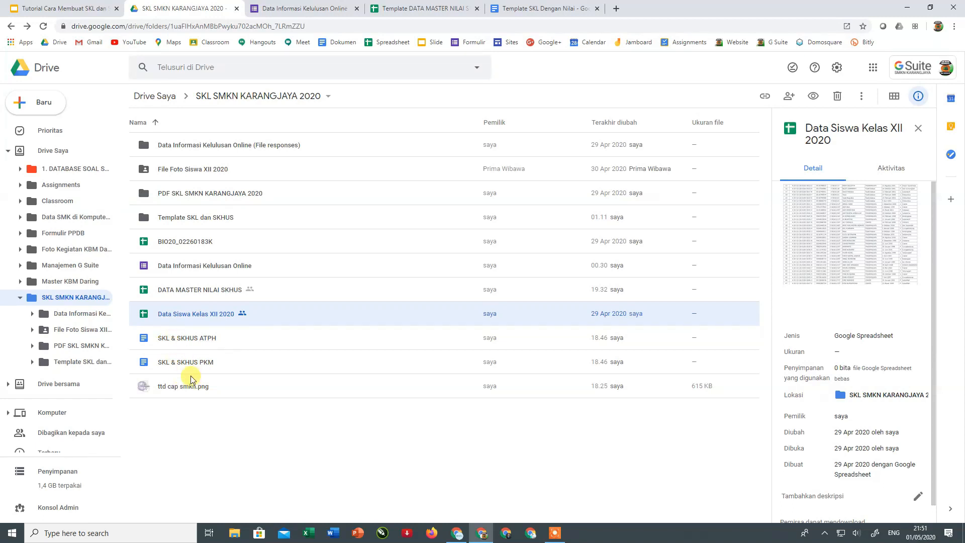
pyautogui.click(177, 344)
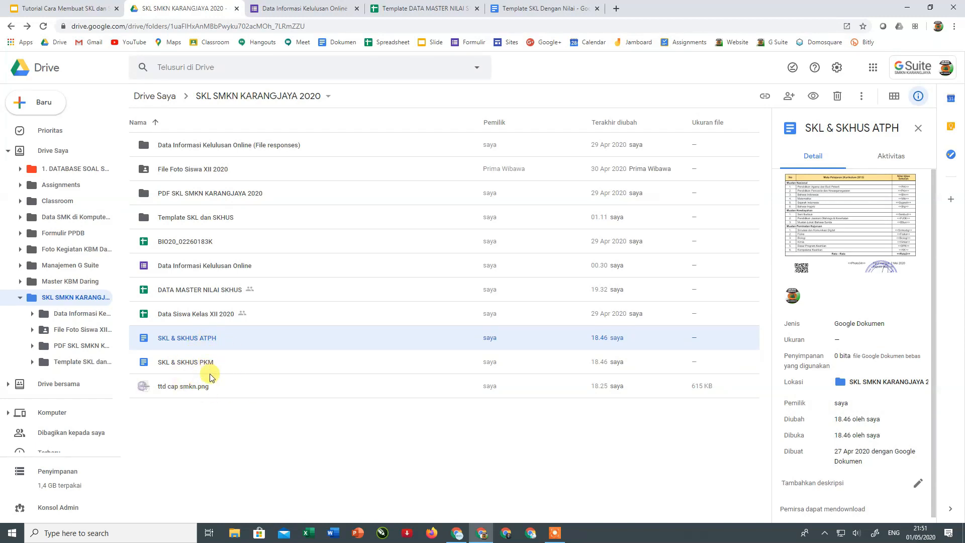
# Step: Show the details of the ttd cap smkn.png signature and stamp image, and of the SKL & SKHUS ATPH document again
pyautogui.click(159, 385)
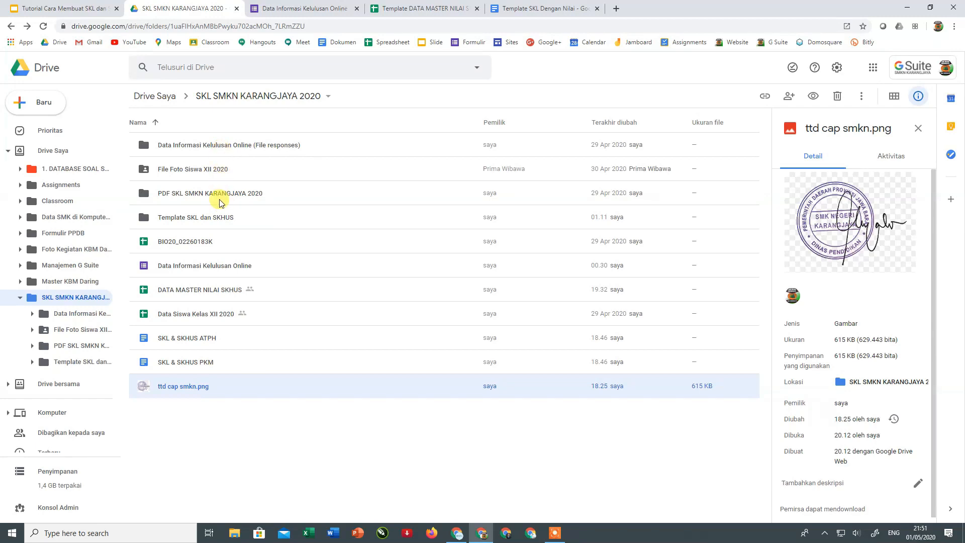
pyautogui.click(250, 414)
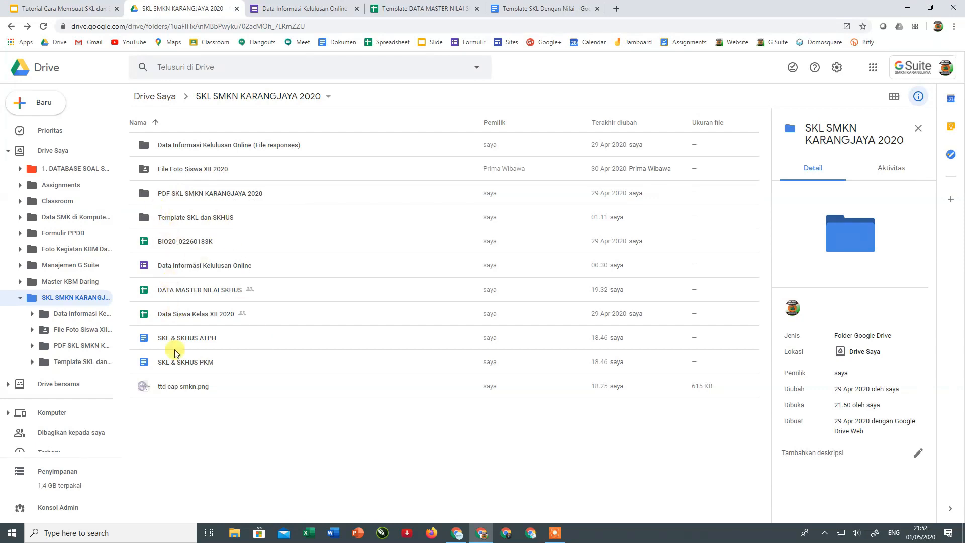
pyautogui.click(148, 340)
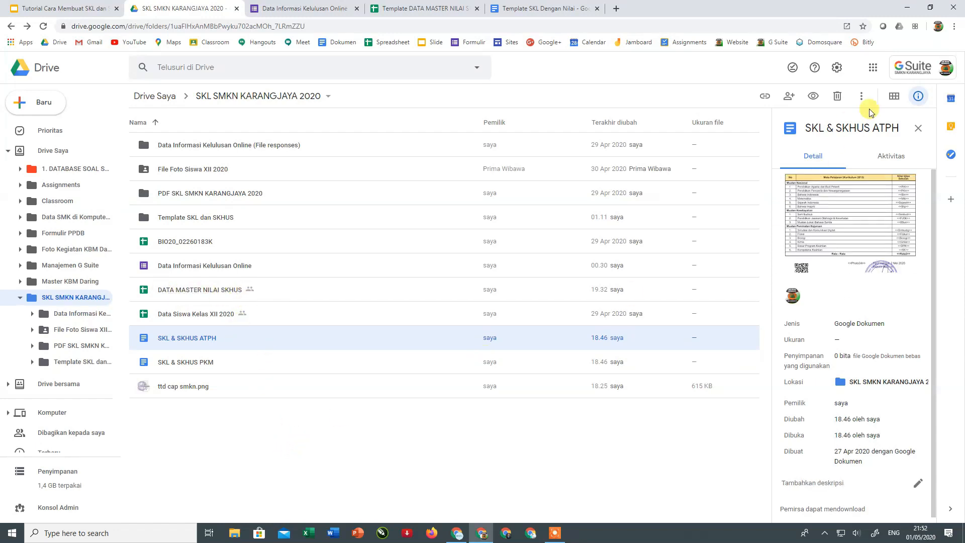
# Step: Mark the tasks Buat Salinan dan Pindahkan Template, Upload Data Siswa, Upload Foto Siswa and Upload Gambar Stempel Sekolah dan Ttd Kepsek as completed
pyautogui.click(951, 154)
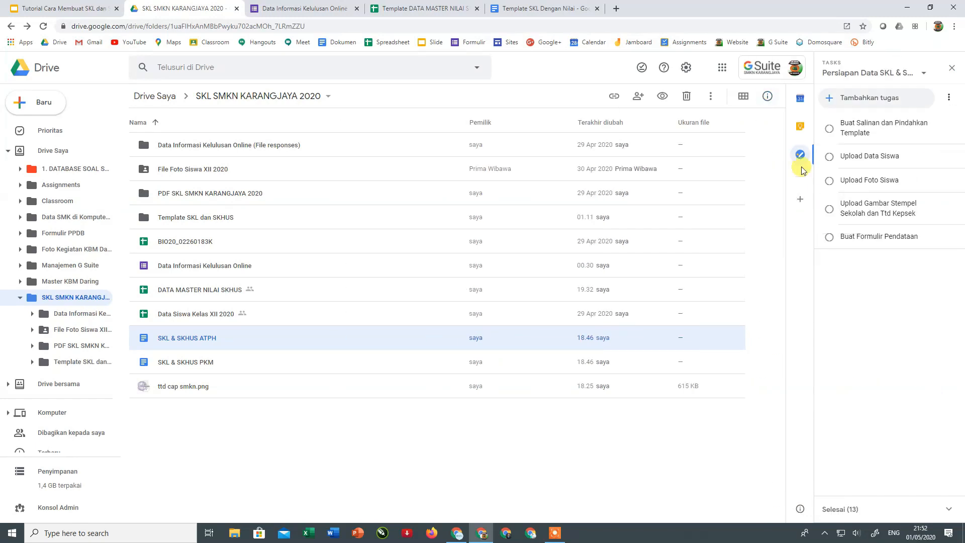
pyautogui.click(830, 129)
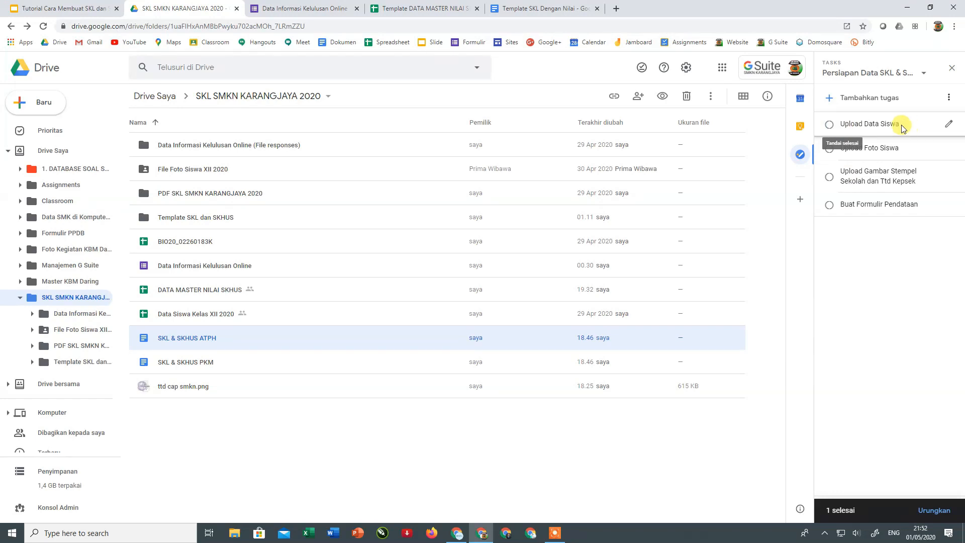
pyautogui.click(830, 126)
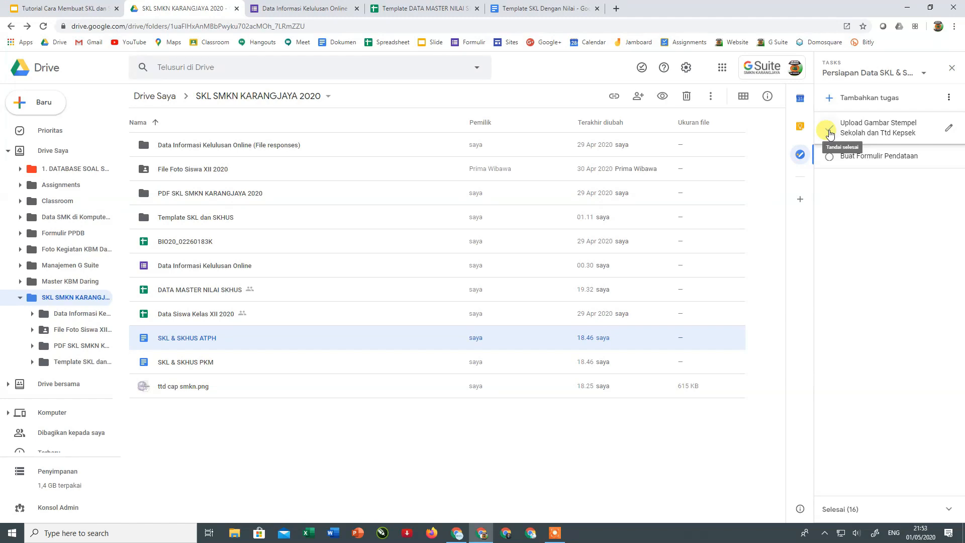
pyautogui.click(829, 132)
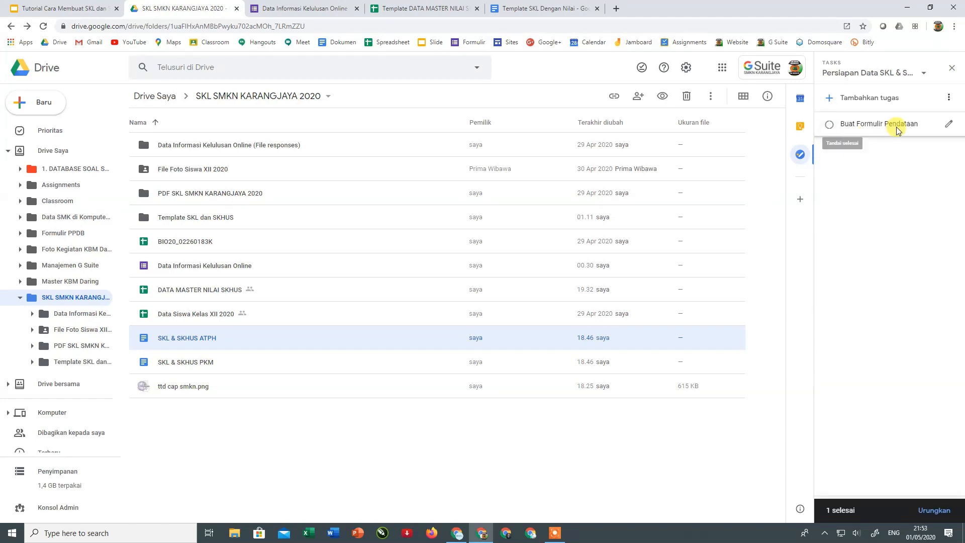